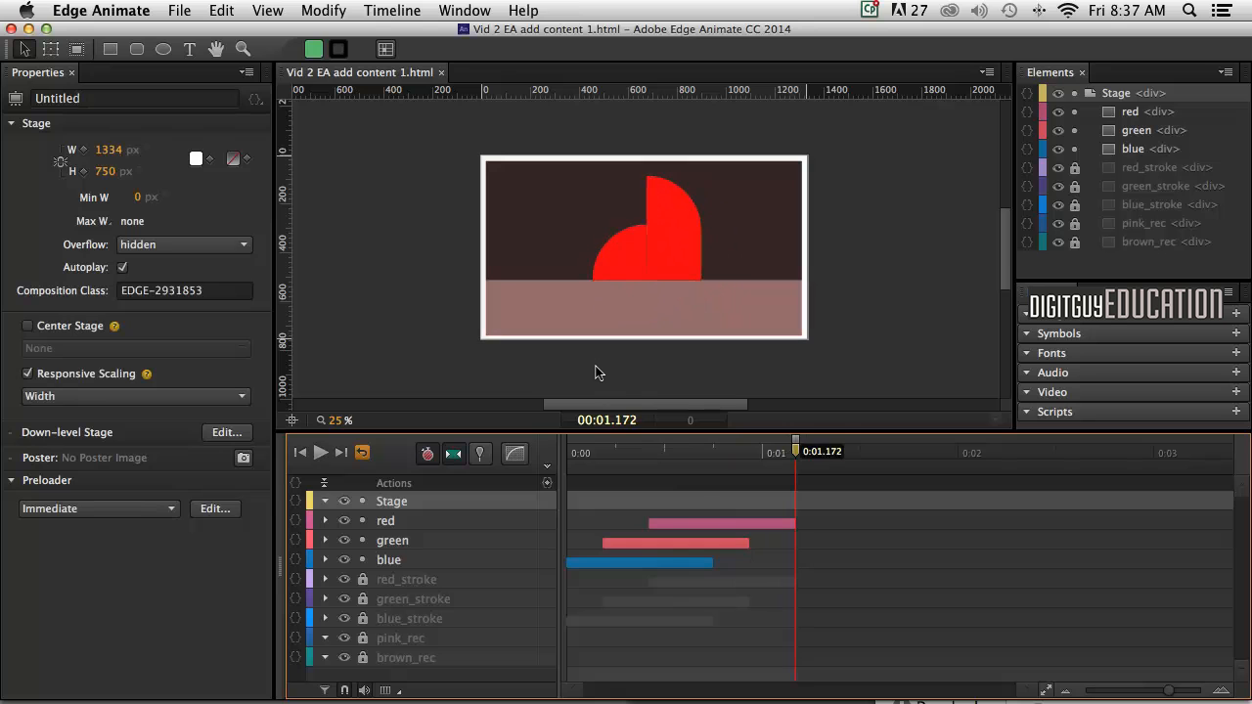
Play the animation and preview it in the browser at a smaller window size, closing the preview to return to the project
key(space)
click(180, 10)
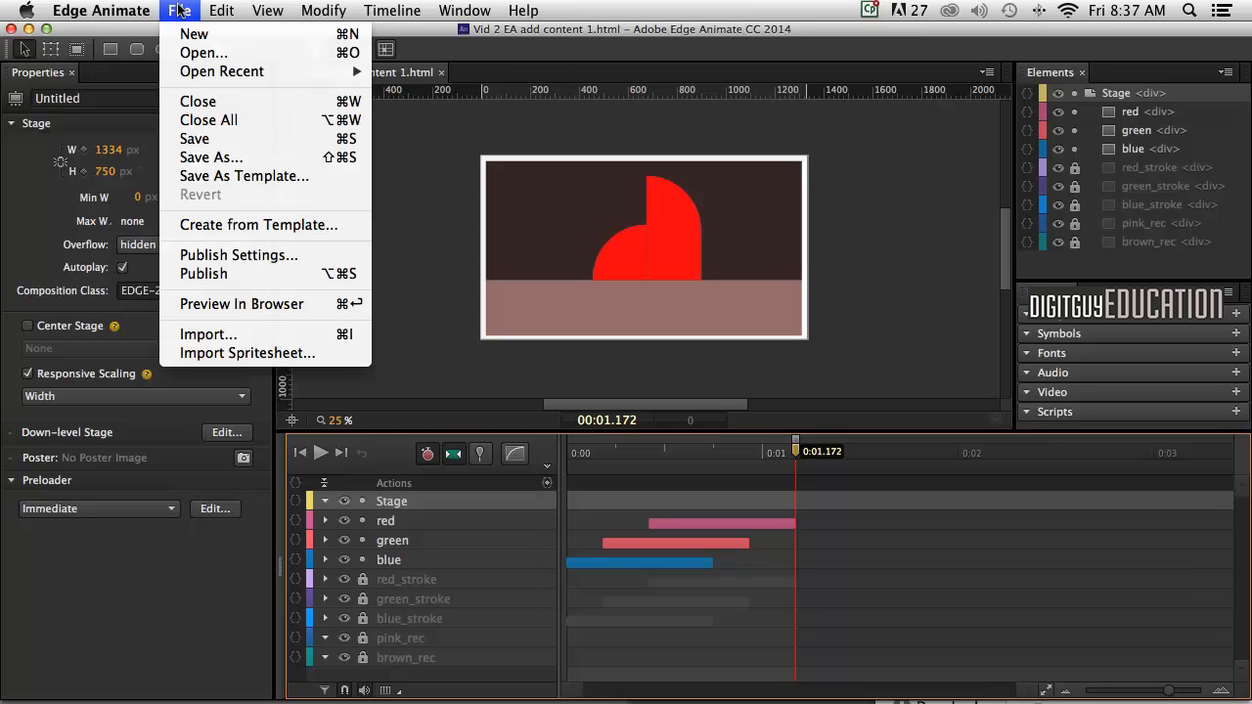
click(228, 300)
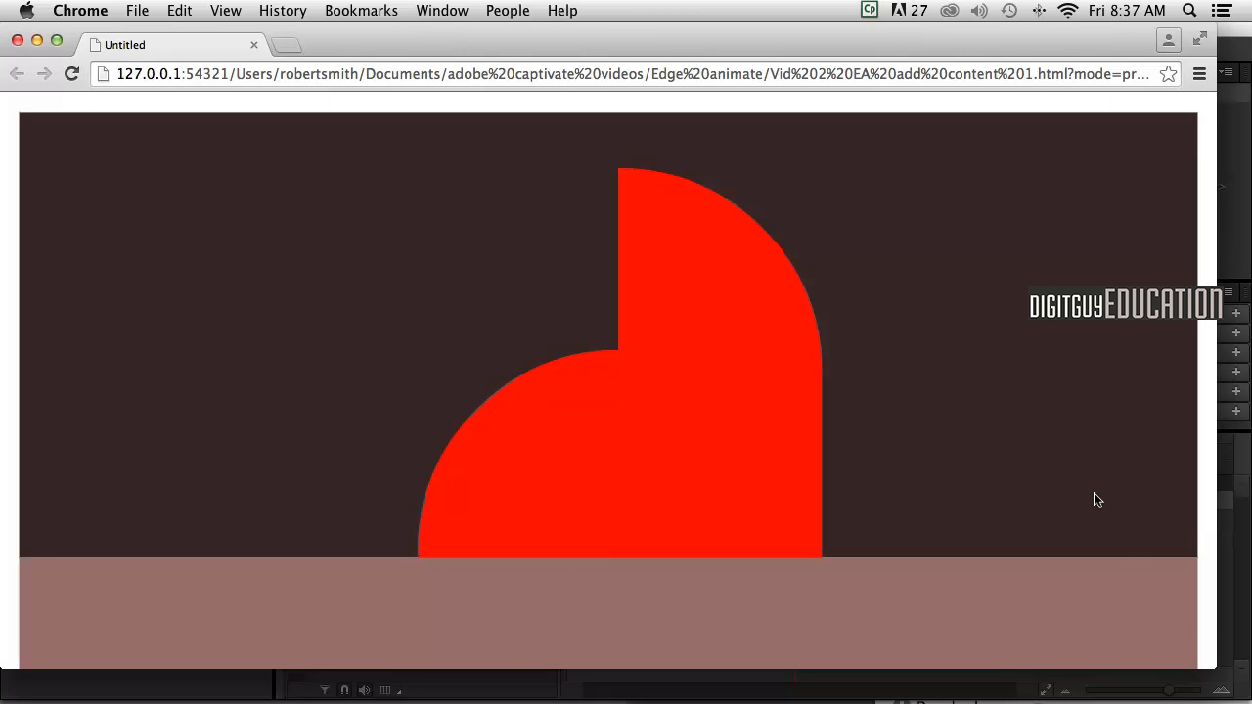
drag(1205, 656, 749, 476)
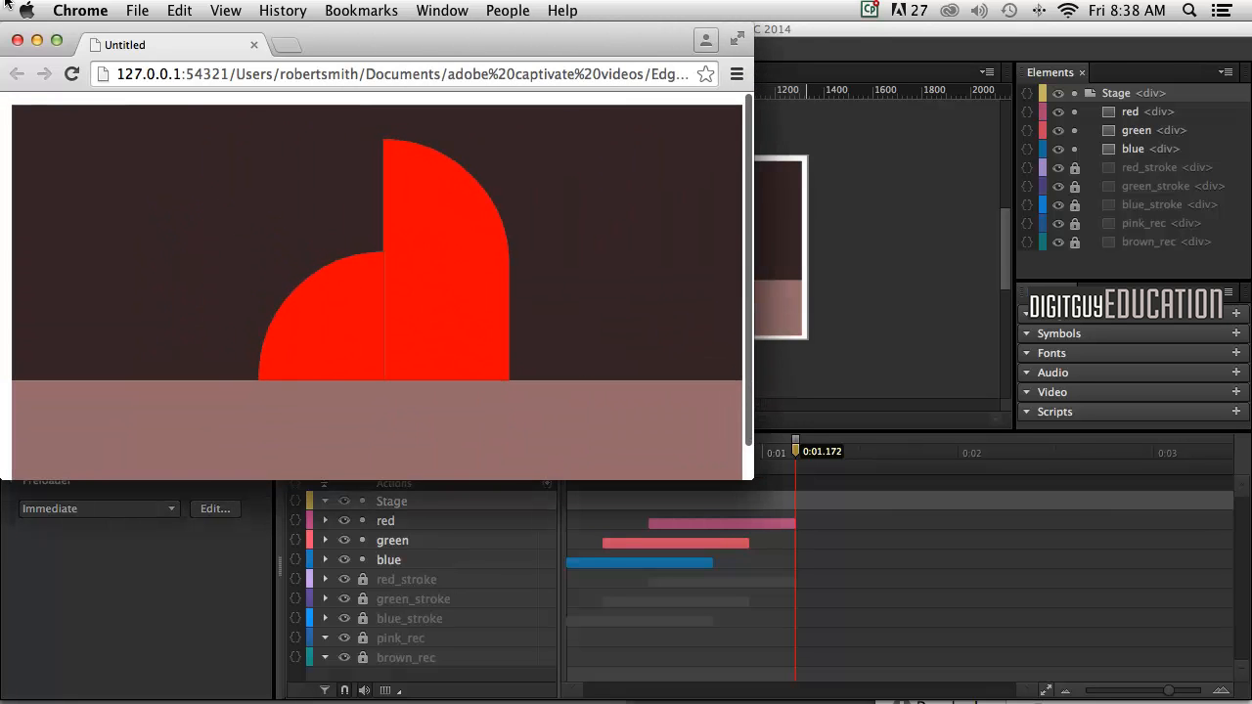
click(17, 40)
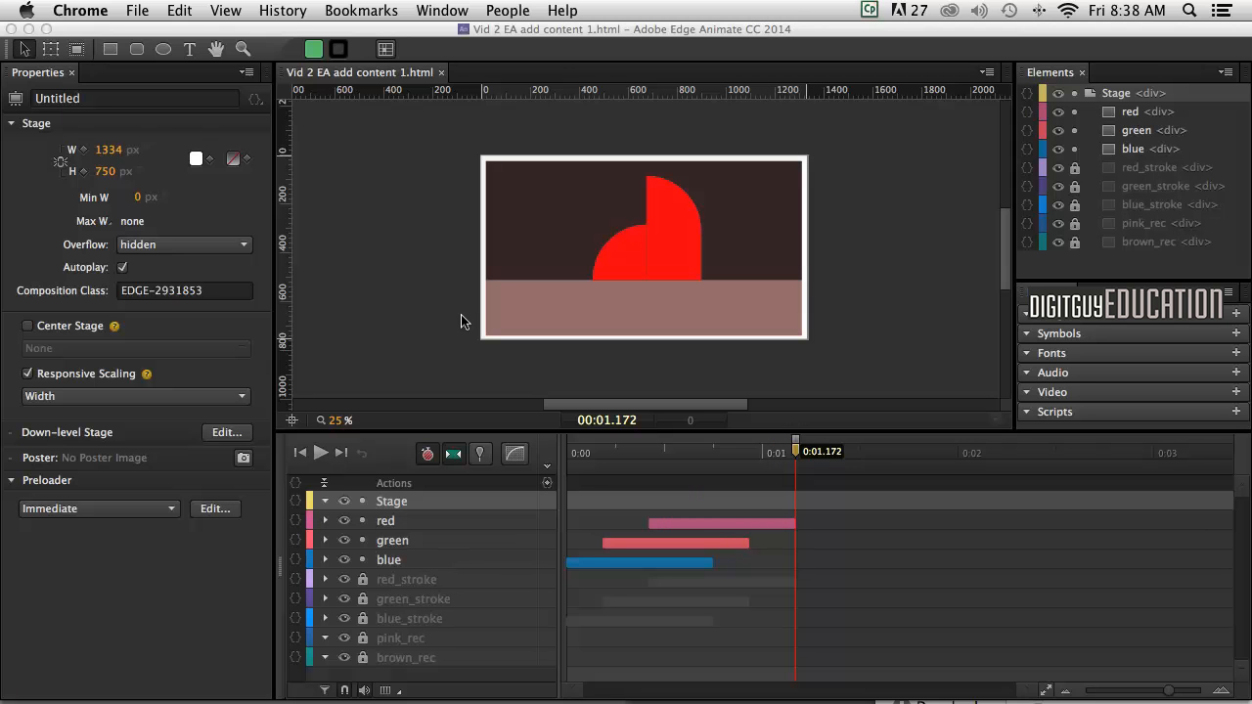
click(356, 231)
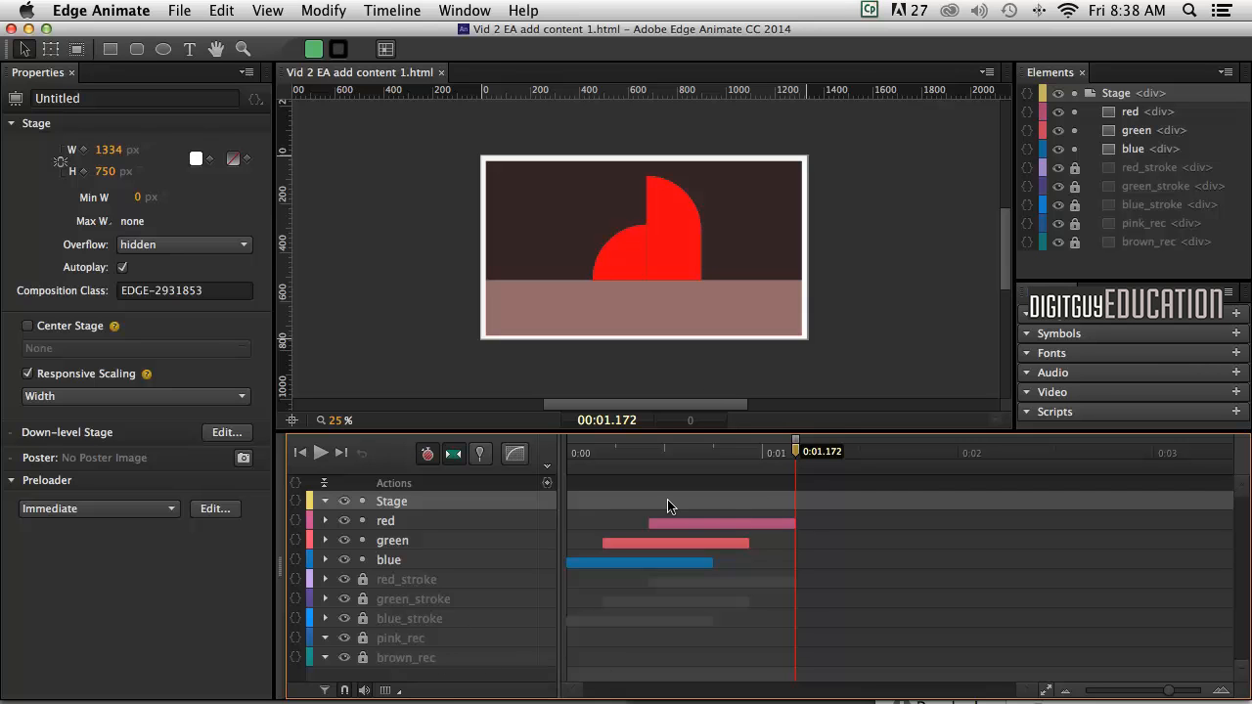
Unlock pink_rec and move it above red in the stacking order, directly under Stage, and replay the animation from the start
drag(791, 451, 512, 411)
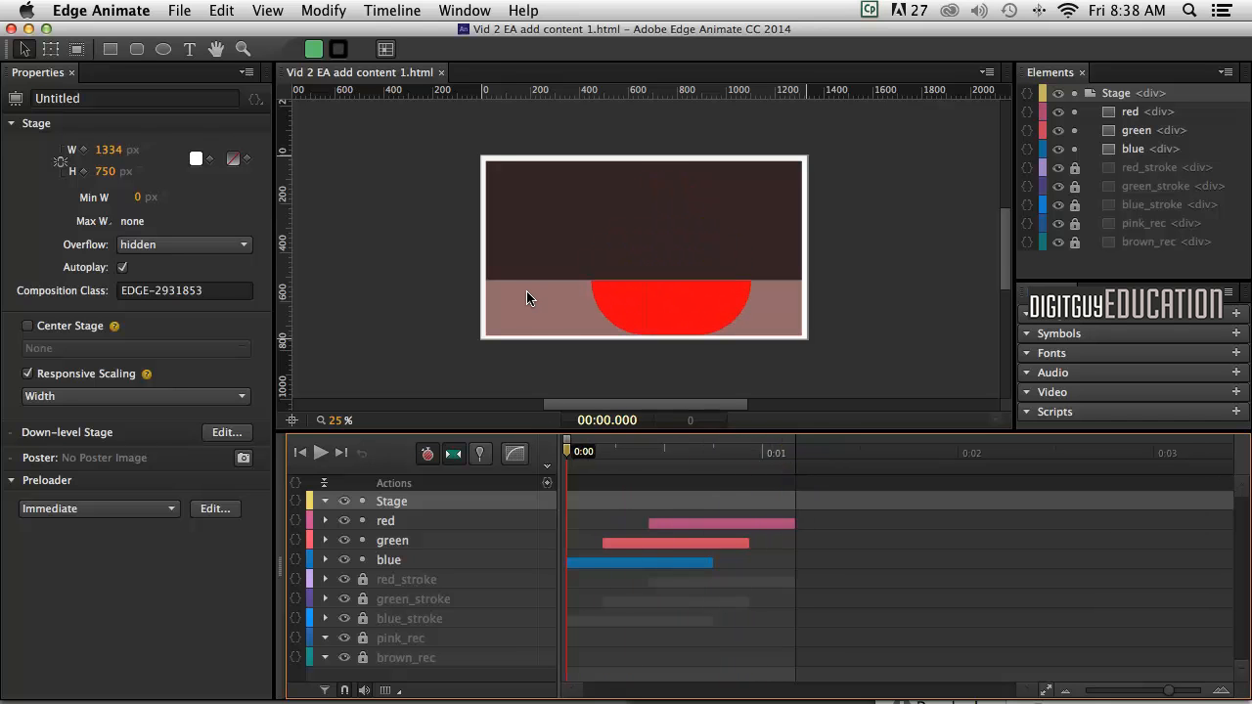
click(360, 638)
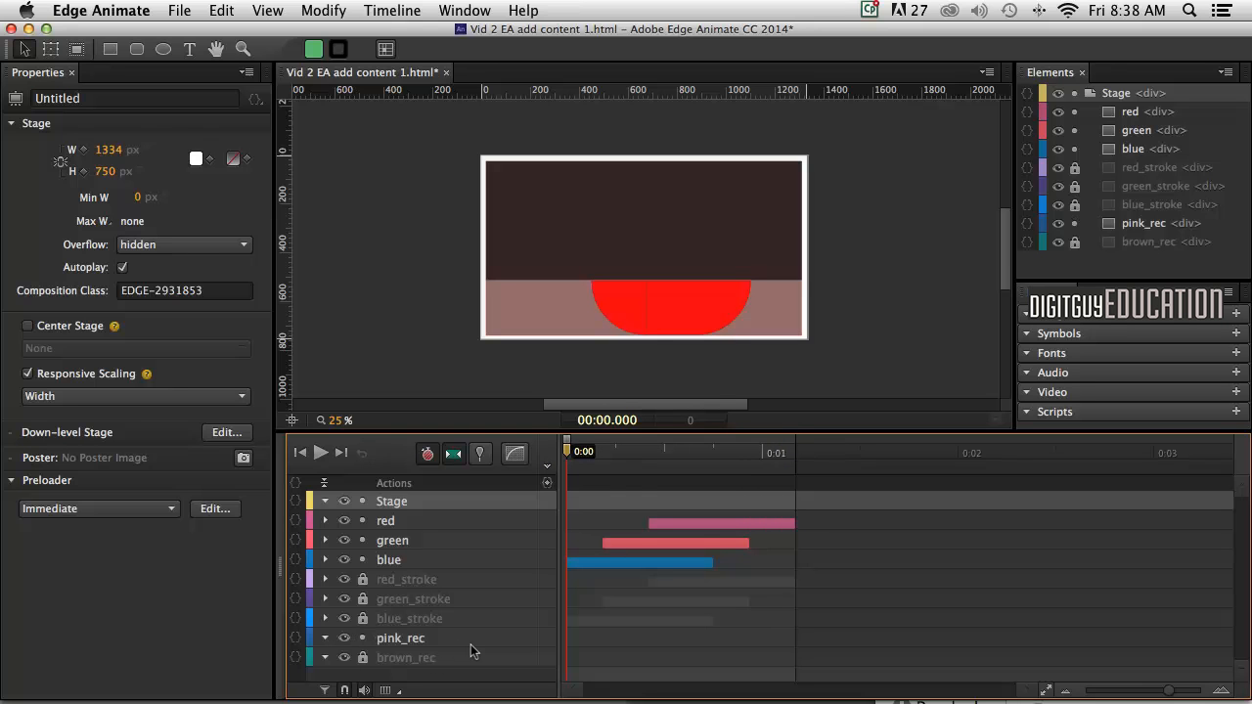
click(409, 638)
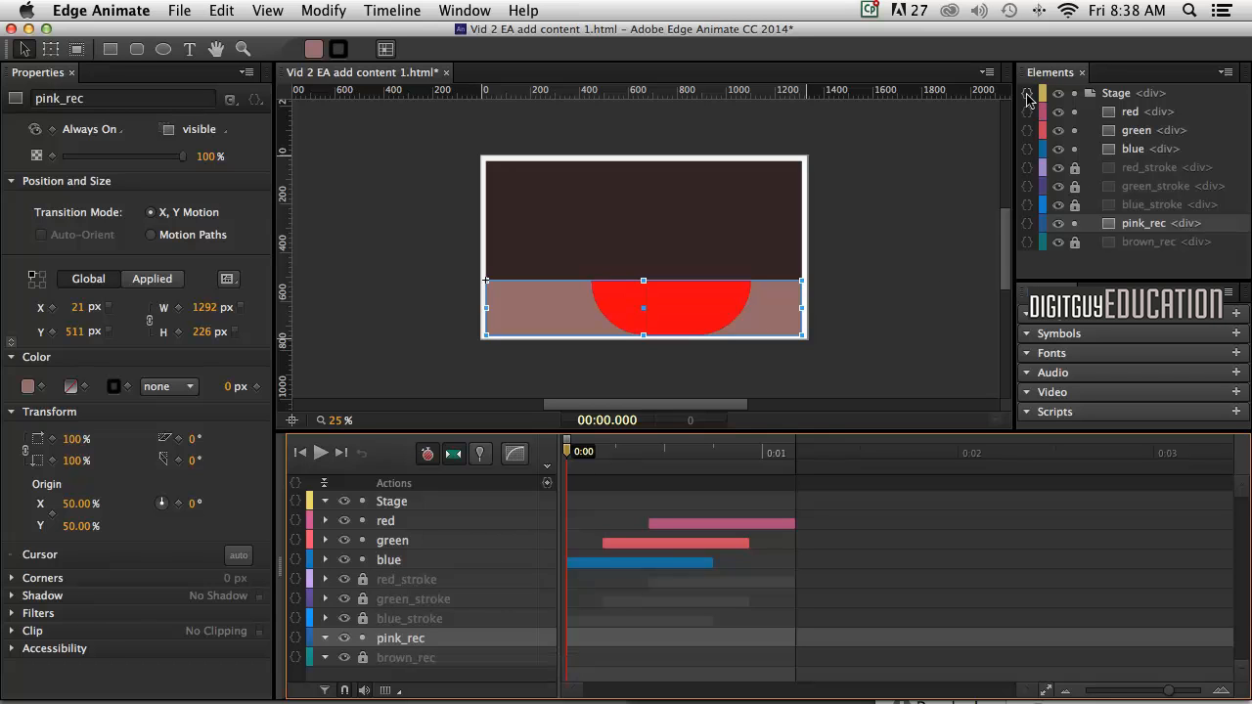
click(1108, 224)
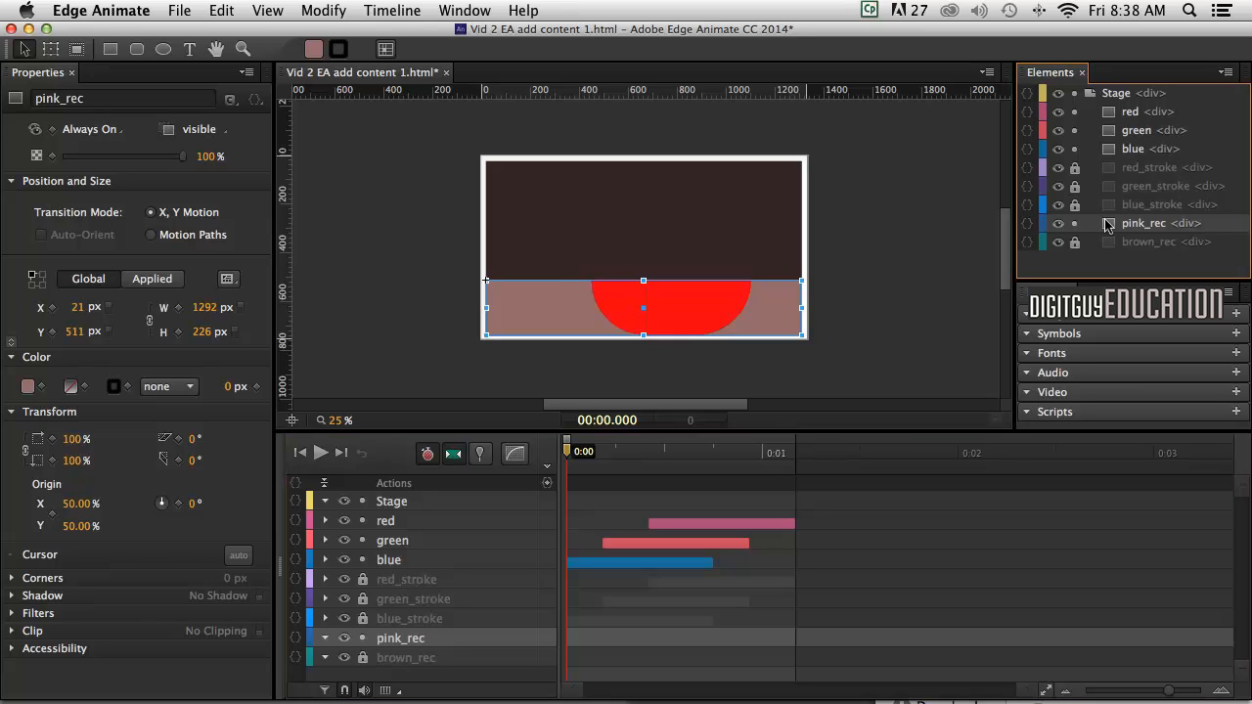
drag(1106, 223, 1115, 114)
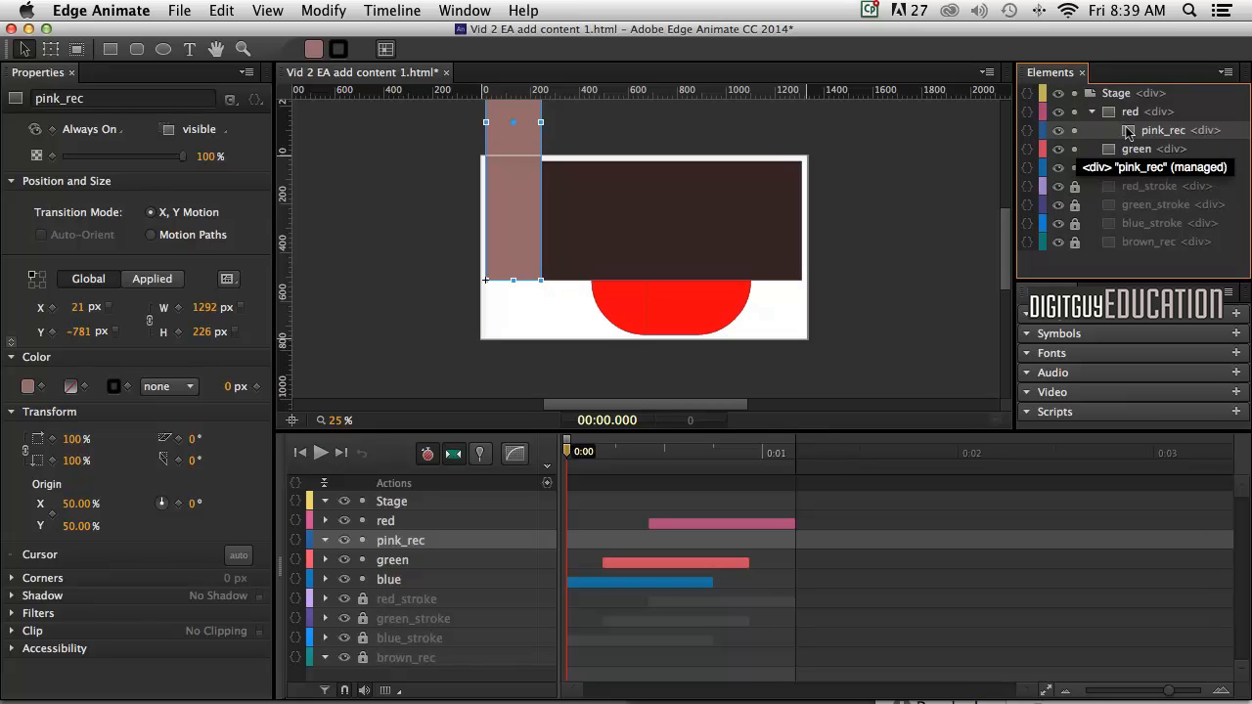
key(super+z)
drag(1108, 223, 1102, 94)
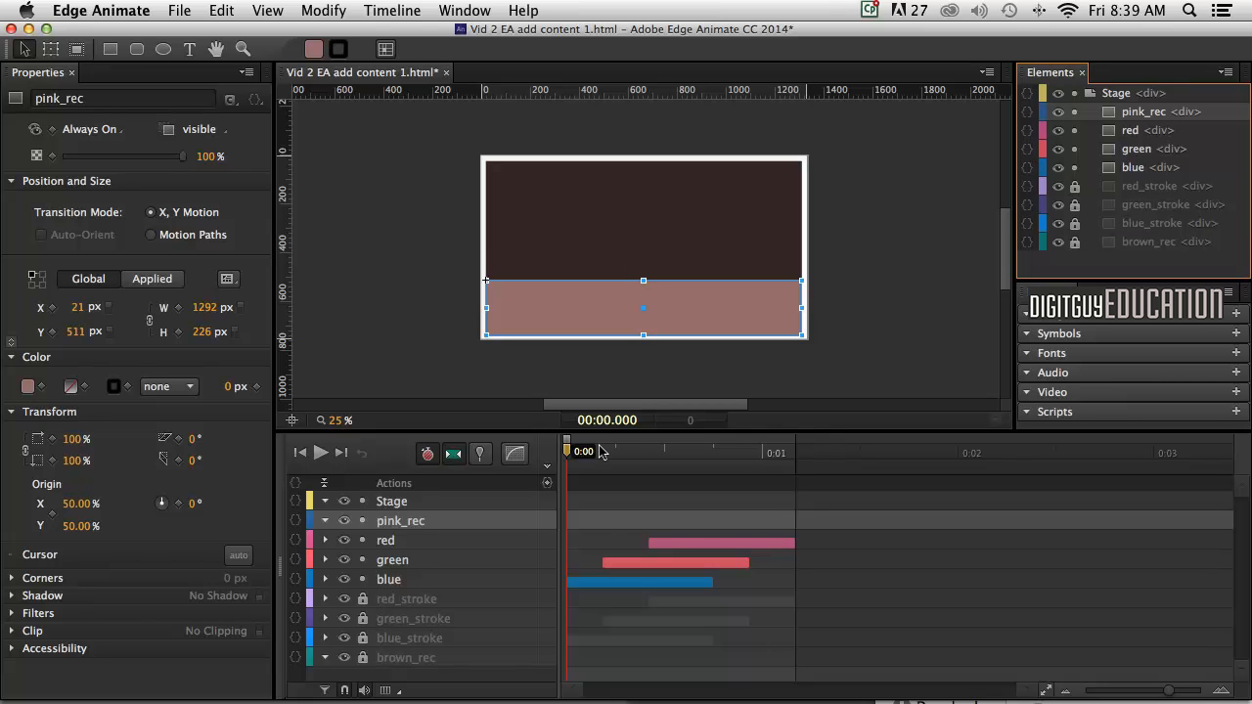
key(space)
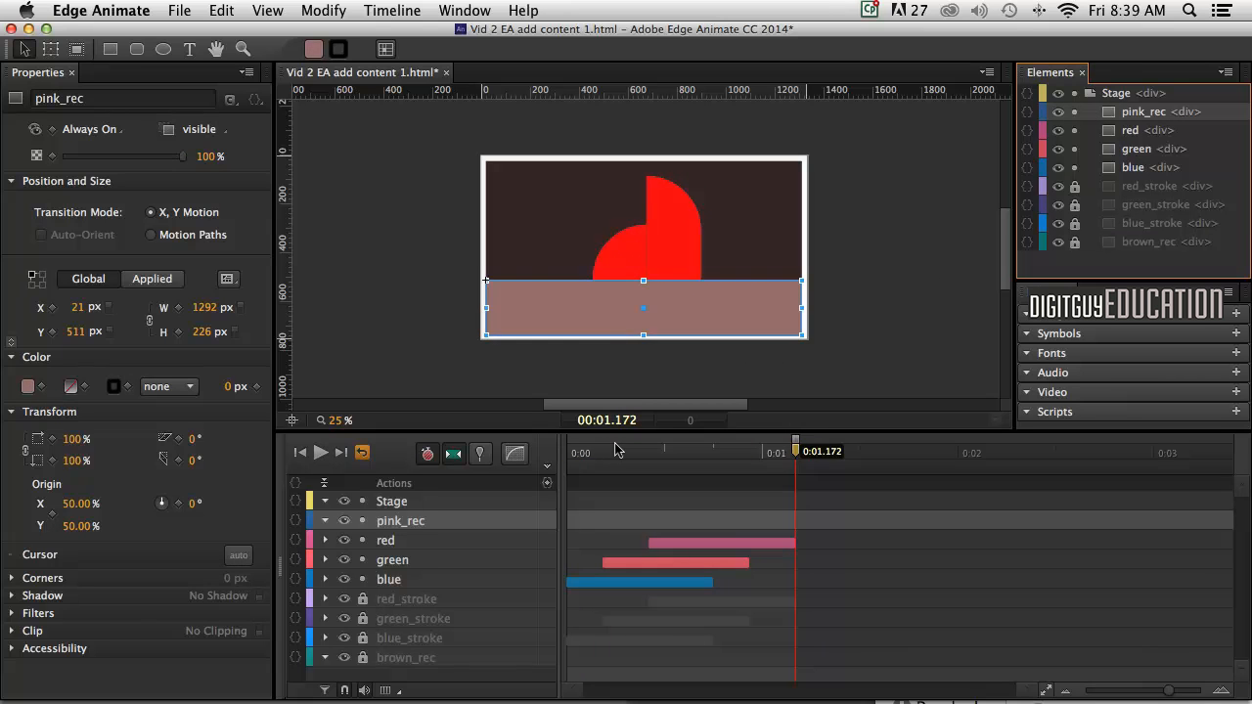
Return to 0:00 on the timeline and lock the pink_rec, red, green and blue elements
drag(813, 460, 508, 453)
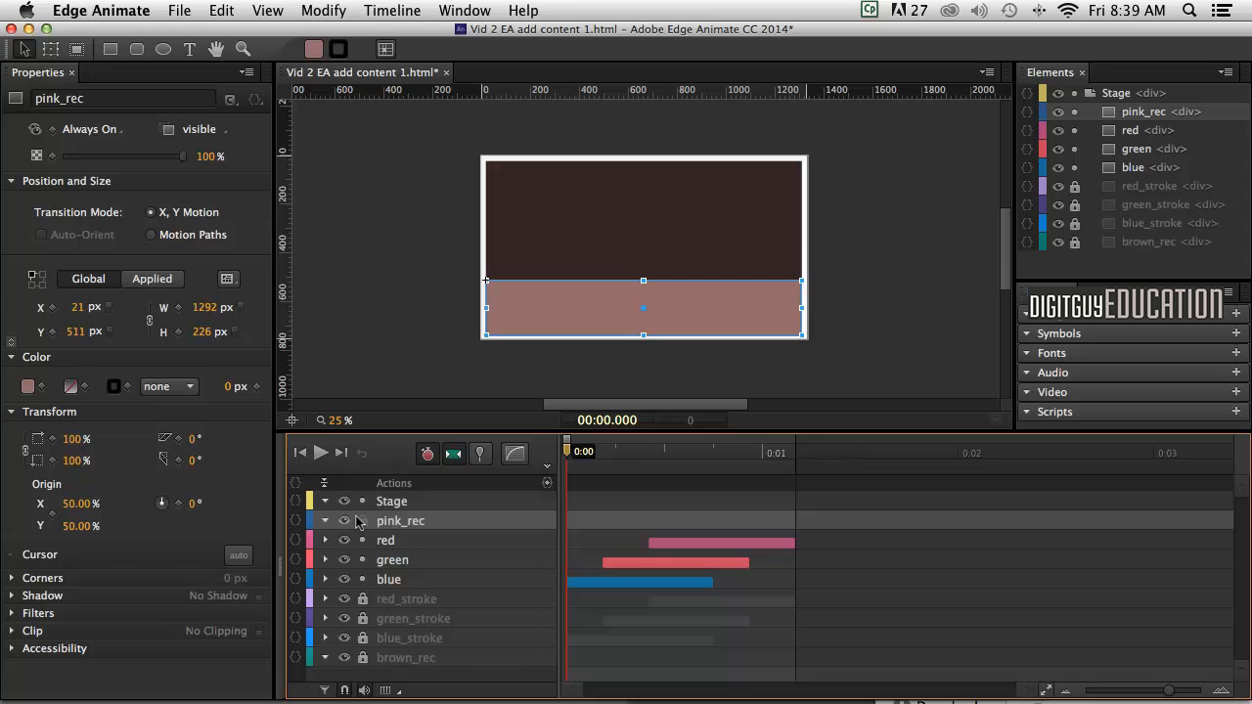
click(362, 520)
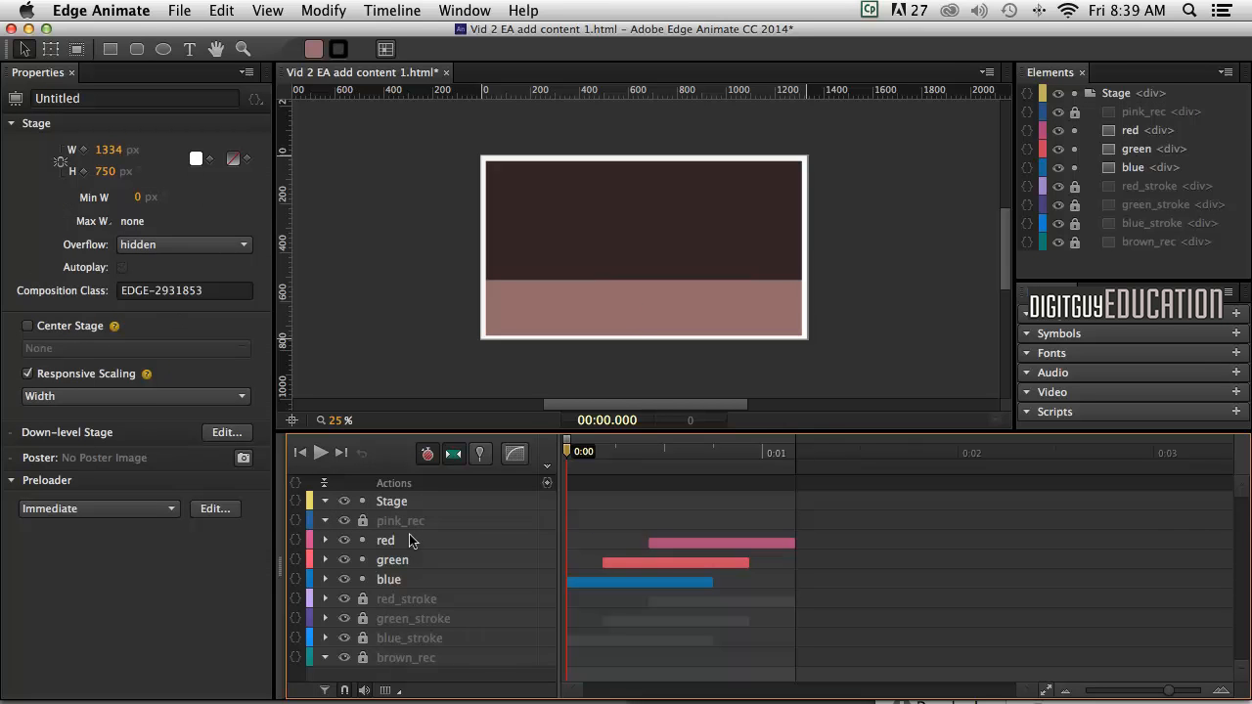
click(362, 540)
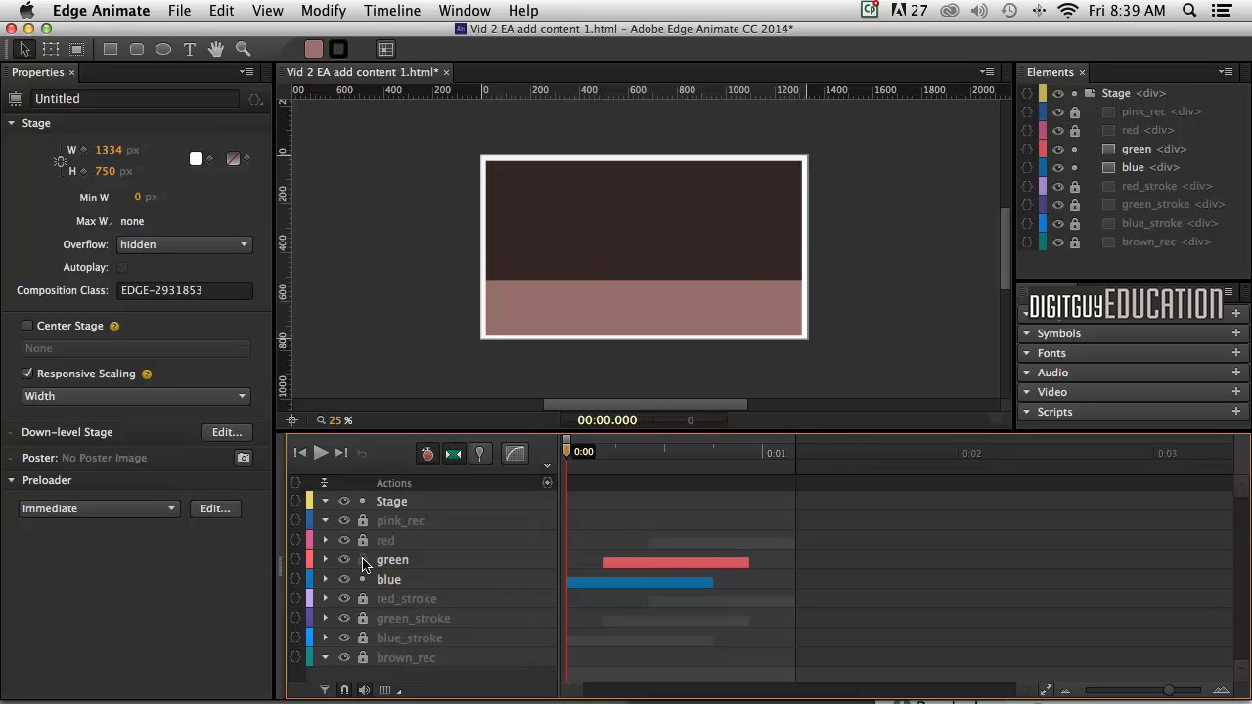
click(362, 560)
click(362, 579)
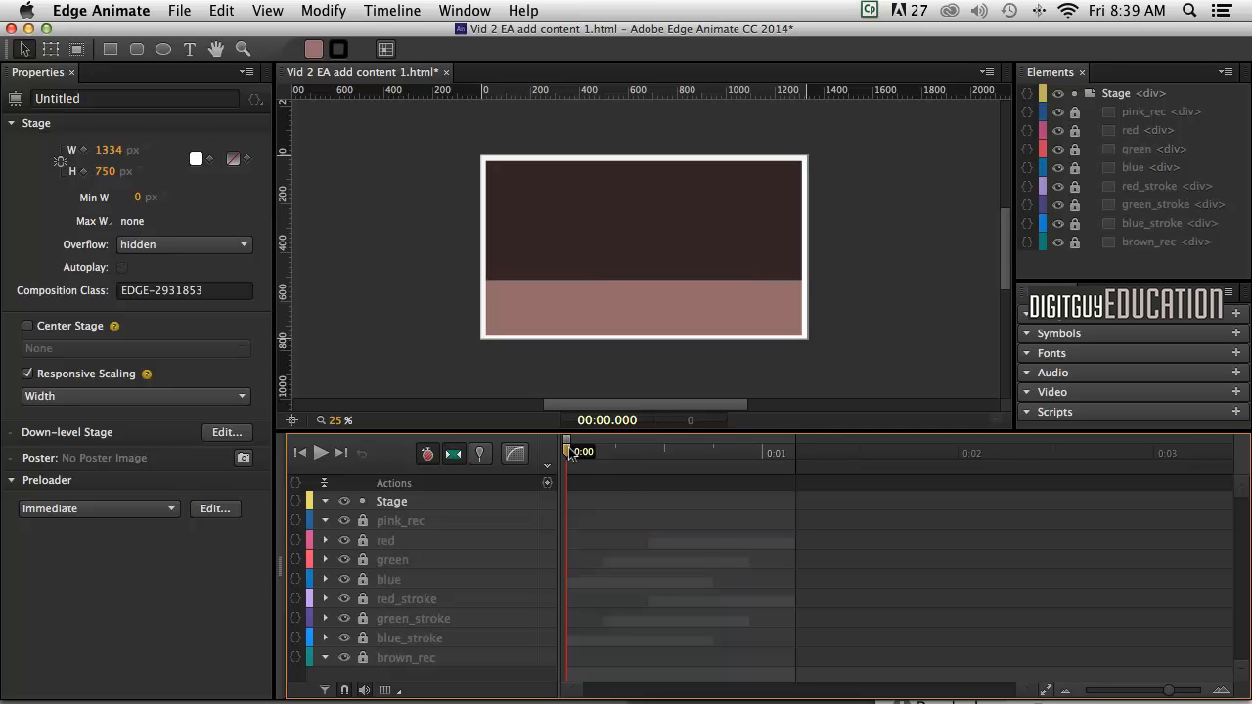
At 0:00, add a text element reading DIGITGUY on the dark area of the stage
drag(563, 452, 524, 458)
drag(582, 451, 521, 437)
click(188, 48)
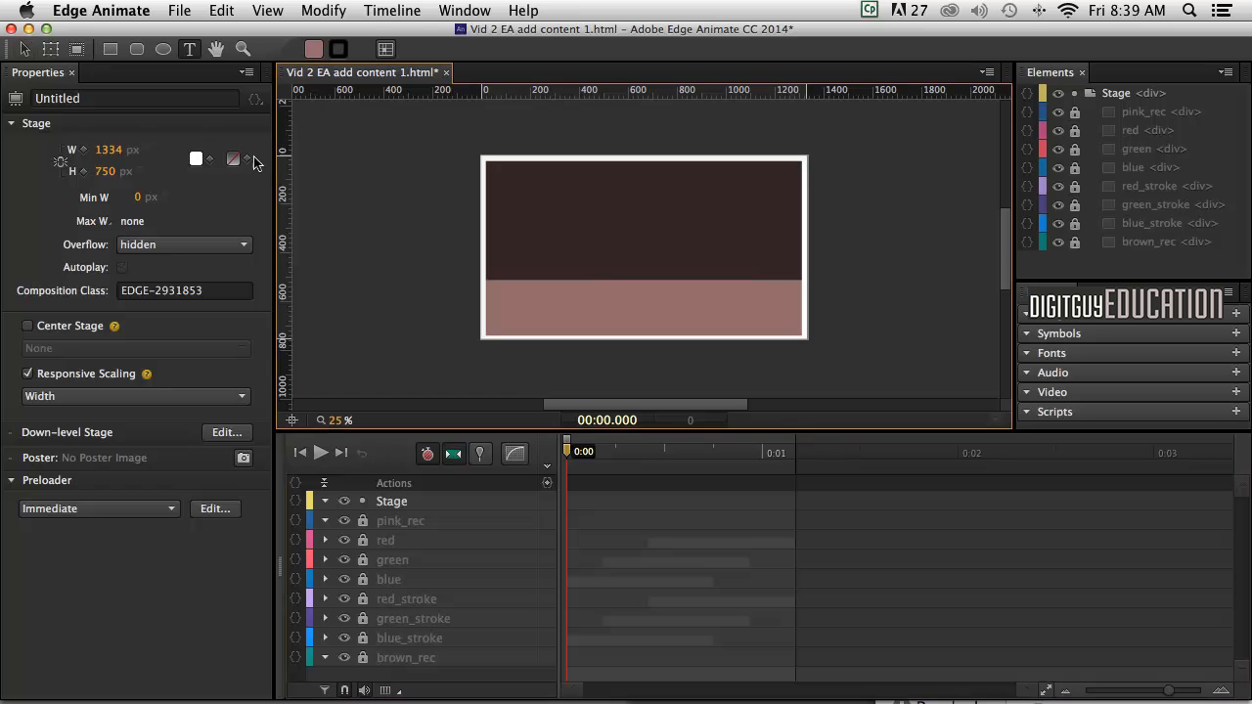
click(588, 207)
drag(525, 445, 637, 271)
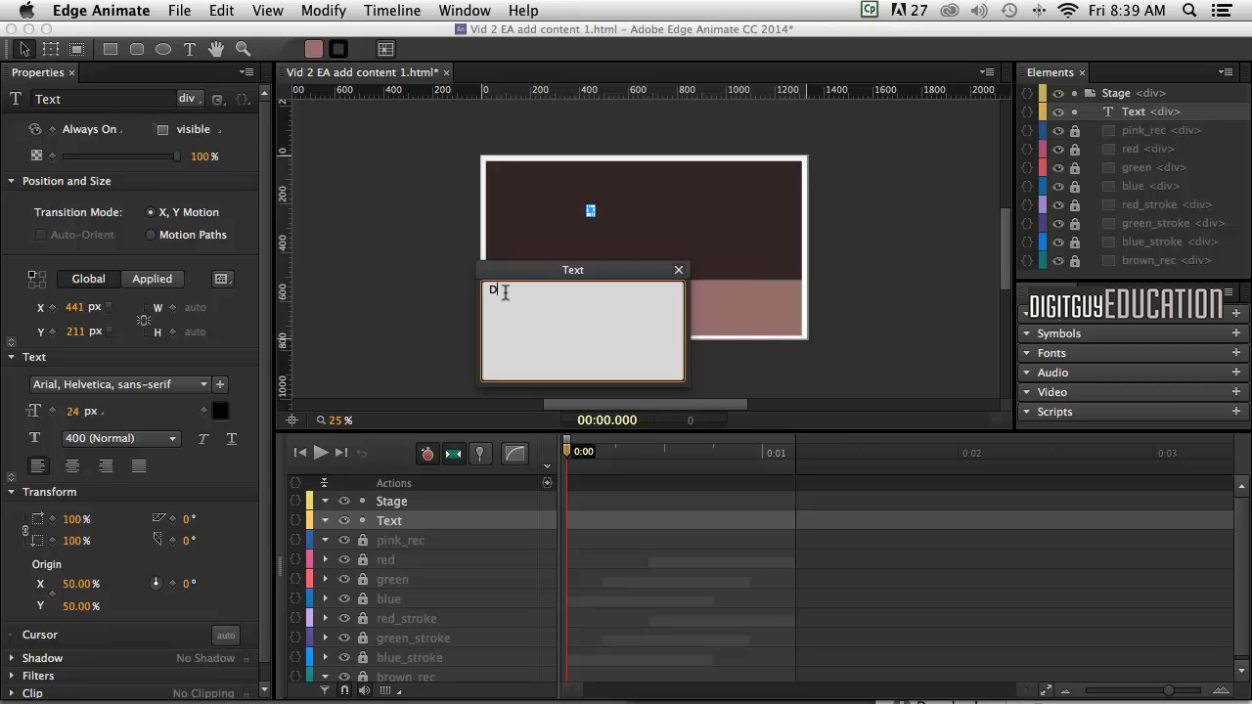
text(GITGUY)
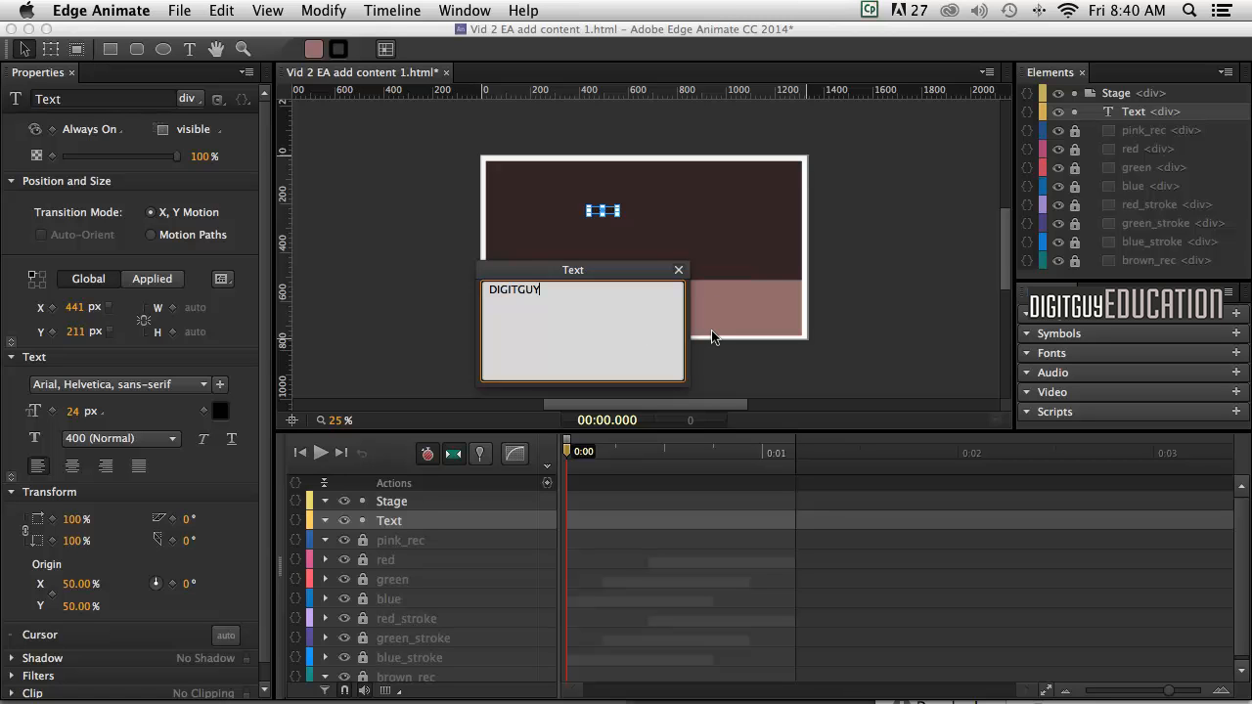
click(677, 268)
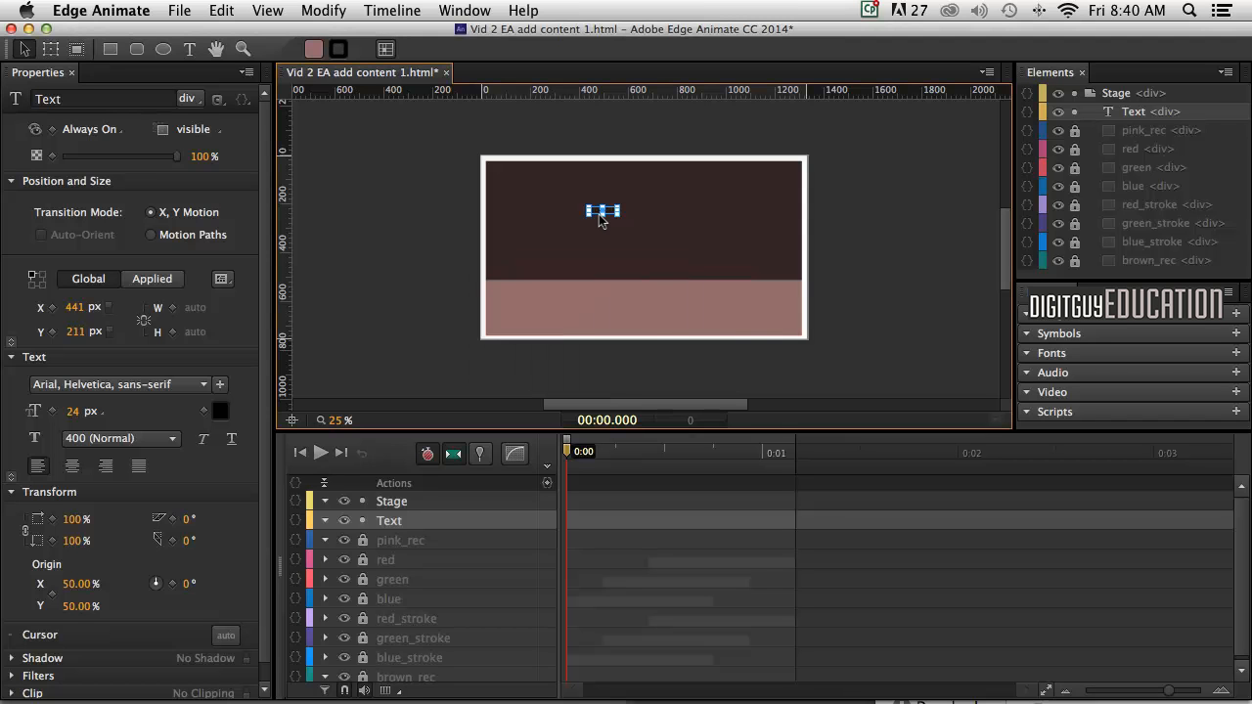
Enlarge the DIGITGUY text to 107 px and, at 0:01.172, move it onto the pink band at about X 430, Y 511
click(853, 269)
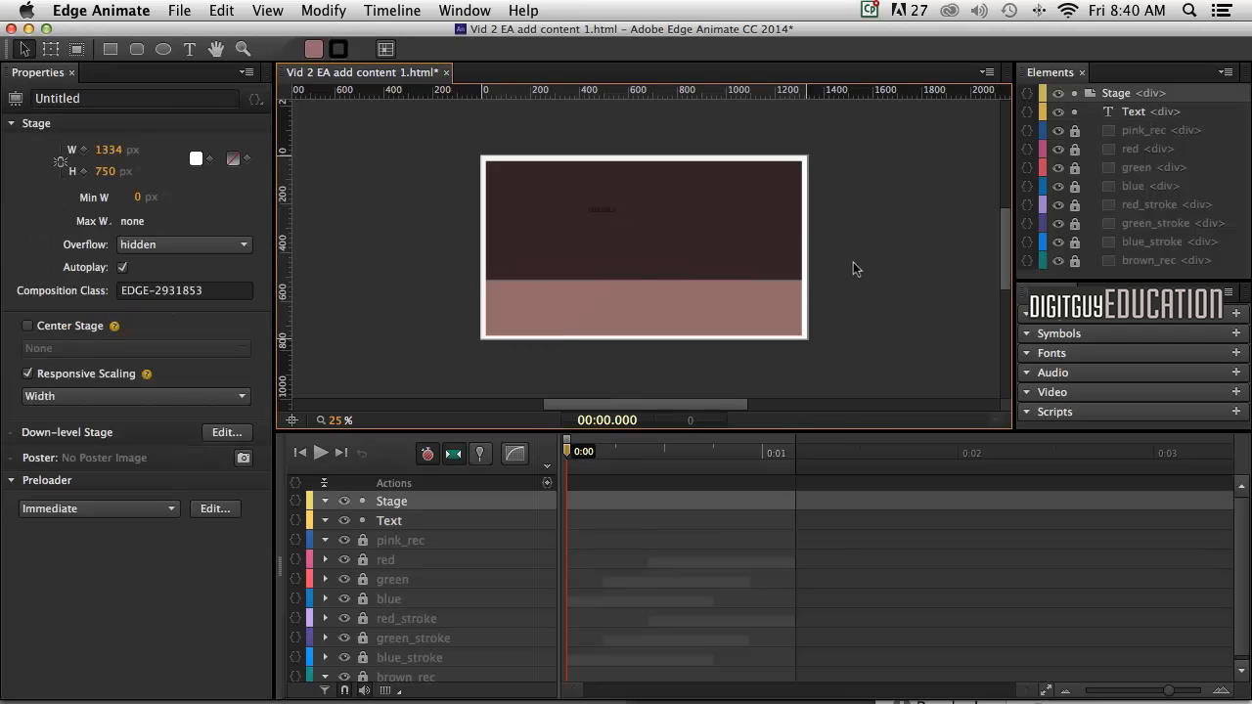
click(600, 206)
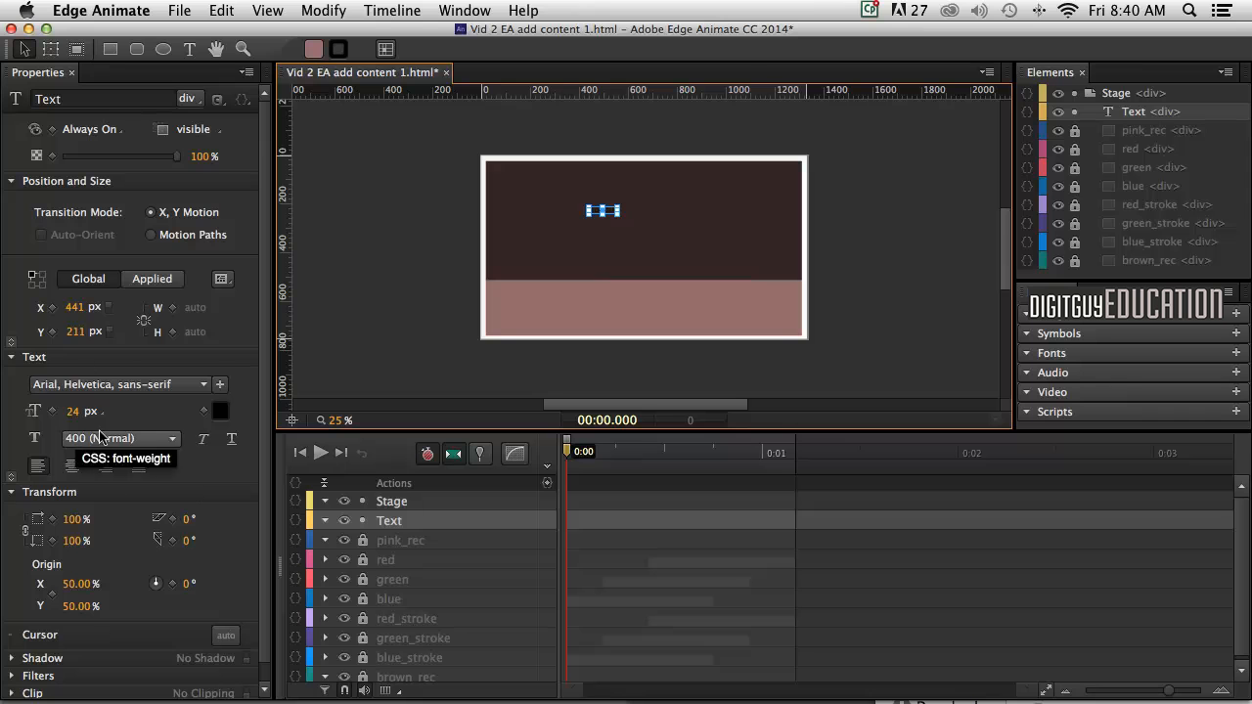
drag(66, 411, 143, 401)
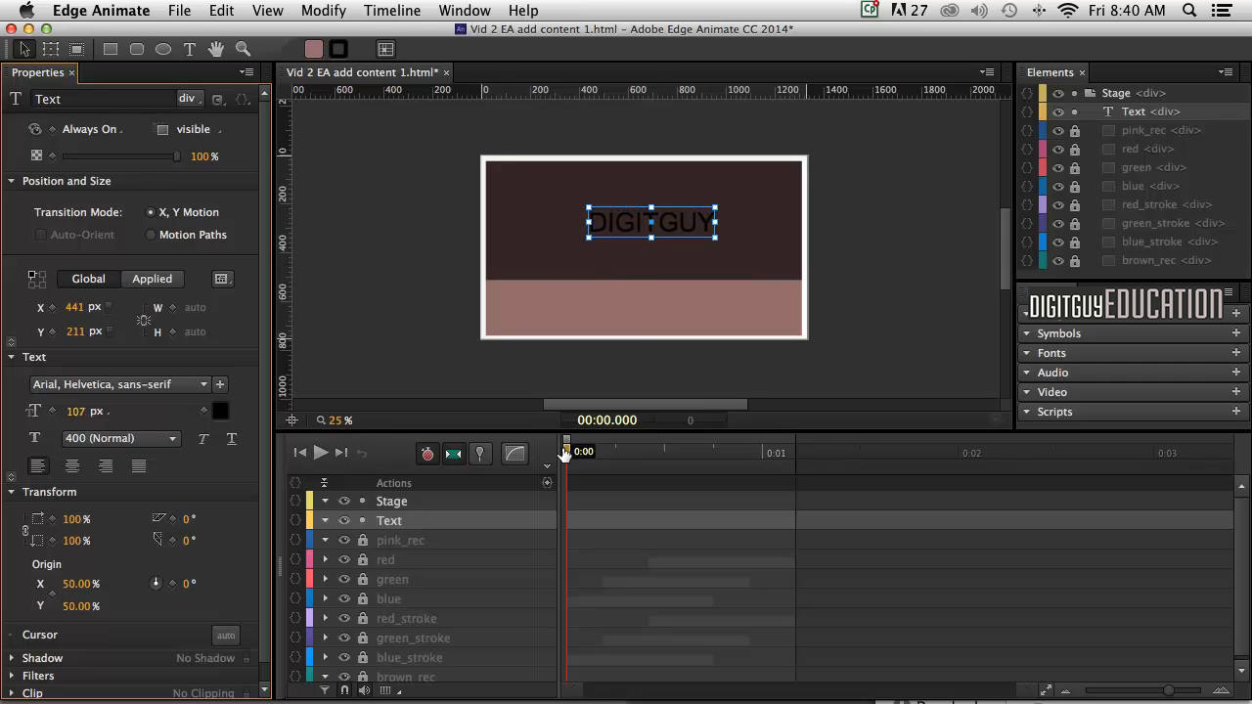
drag(564, 452, 775, 426)
drag(668, 217, 688, 284)
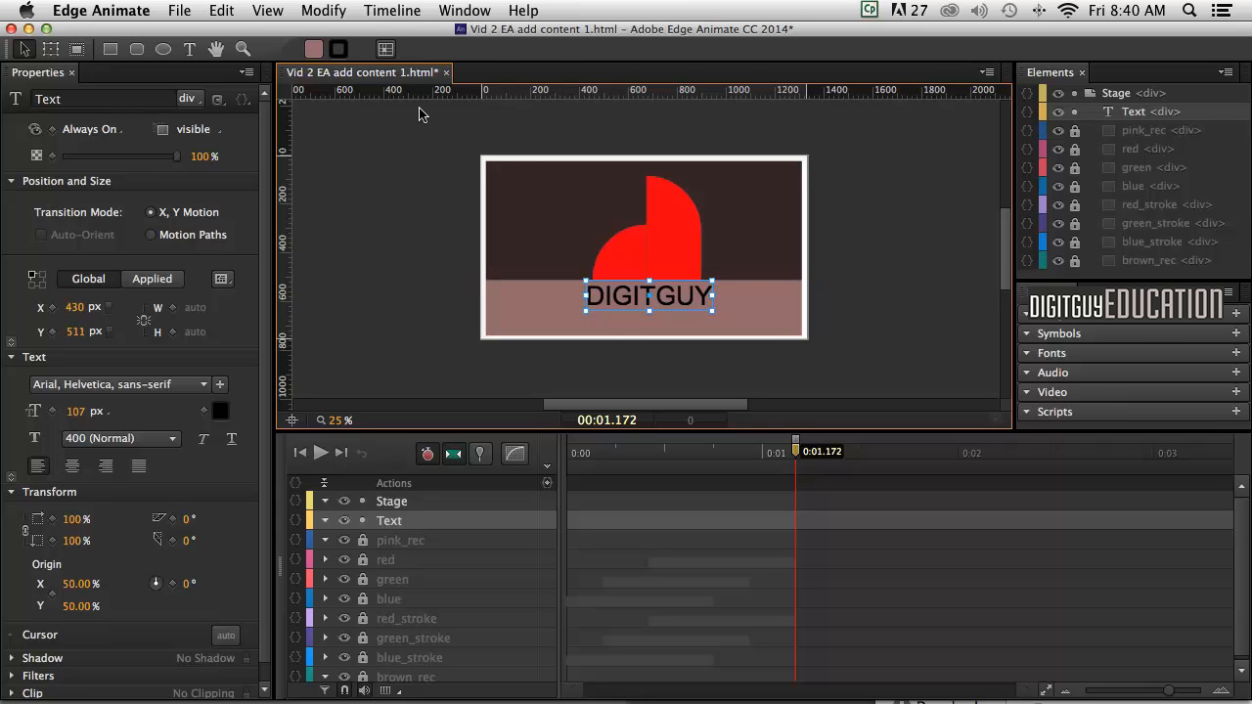
Set the DIGITGUY text to the Arial Black, Gadget, sans-serif font at 85 px
click(167, 384)
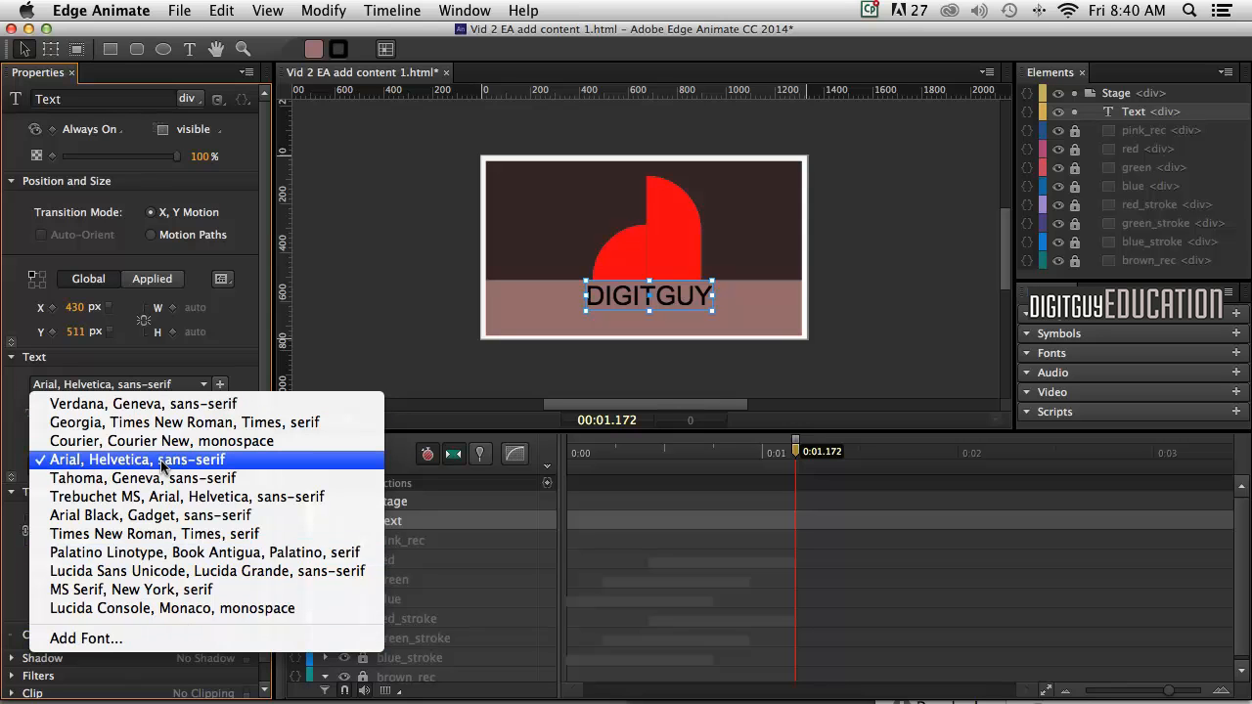
click(162, 518)
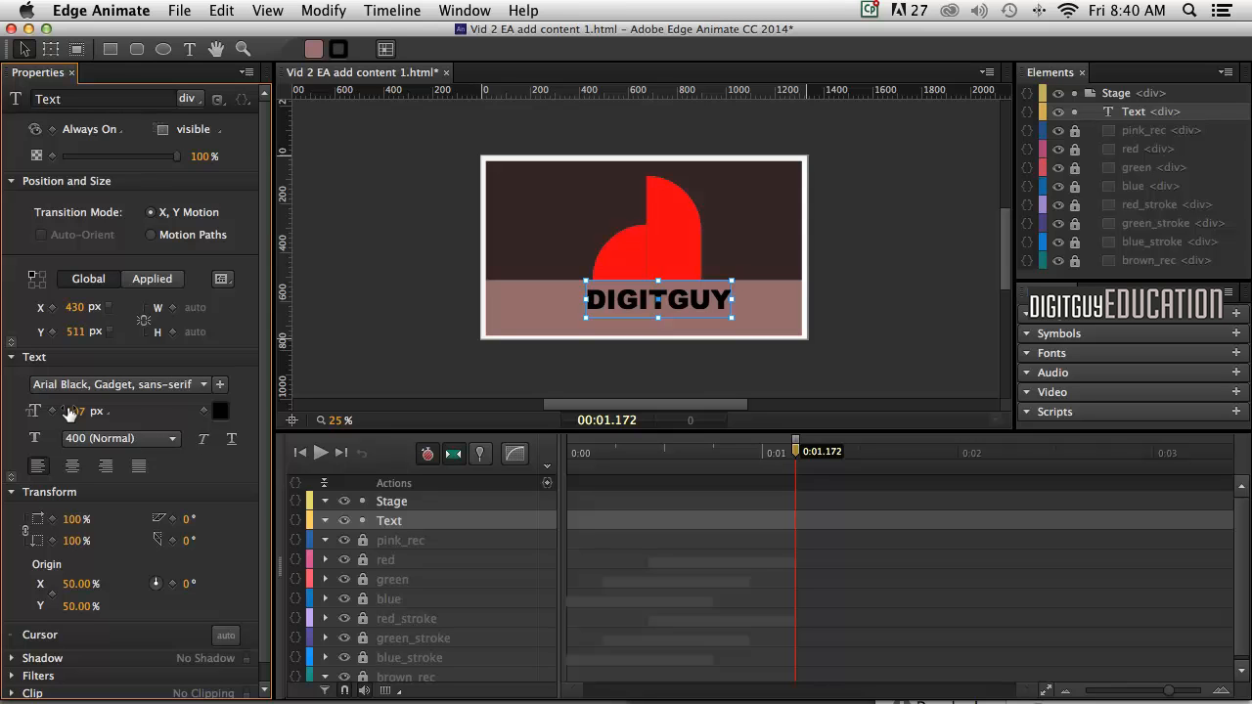
drag(67, 405, 45, 405)
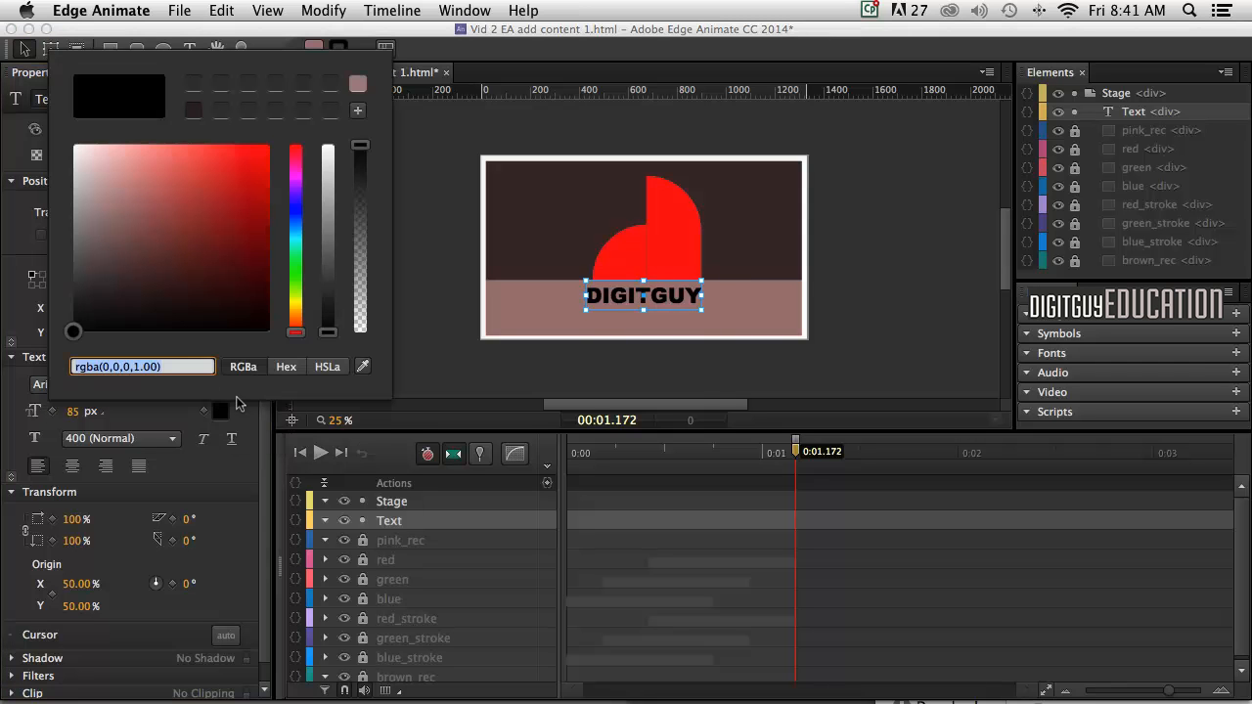
Colour the DIGITGUY text near-white, rgba(249,247,247,1.00), and nudge it to about X 437, Y 499 beneath the red shapes
click(70, 146)
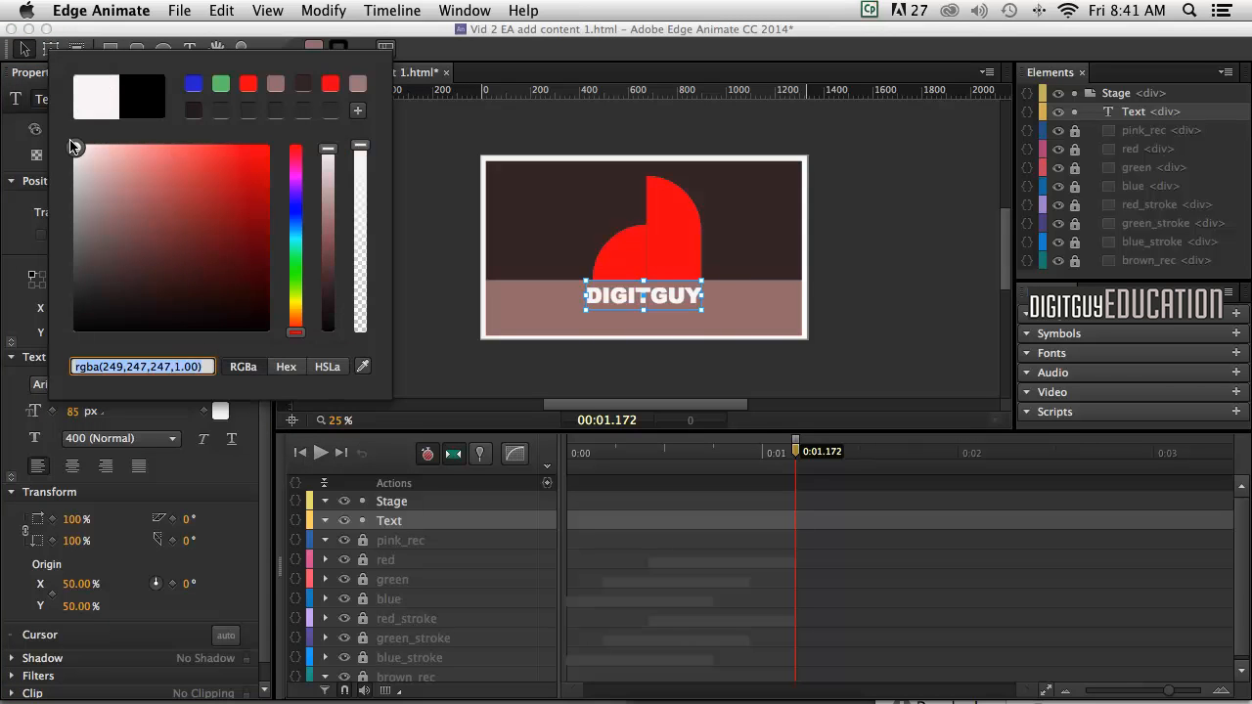
click(432, 286)
click(914, 286)
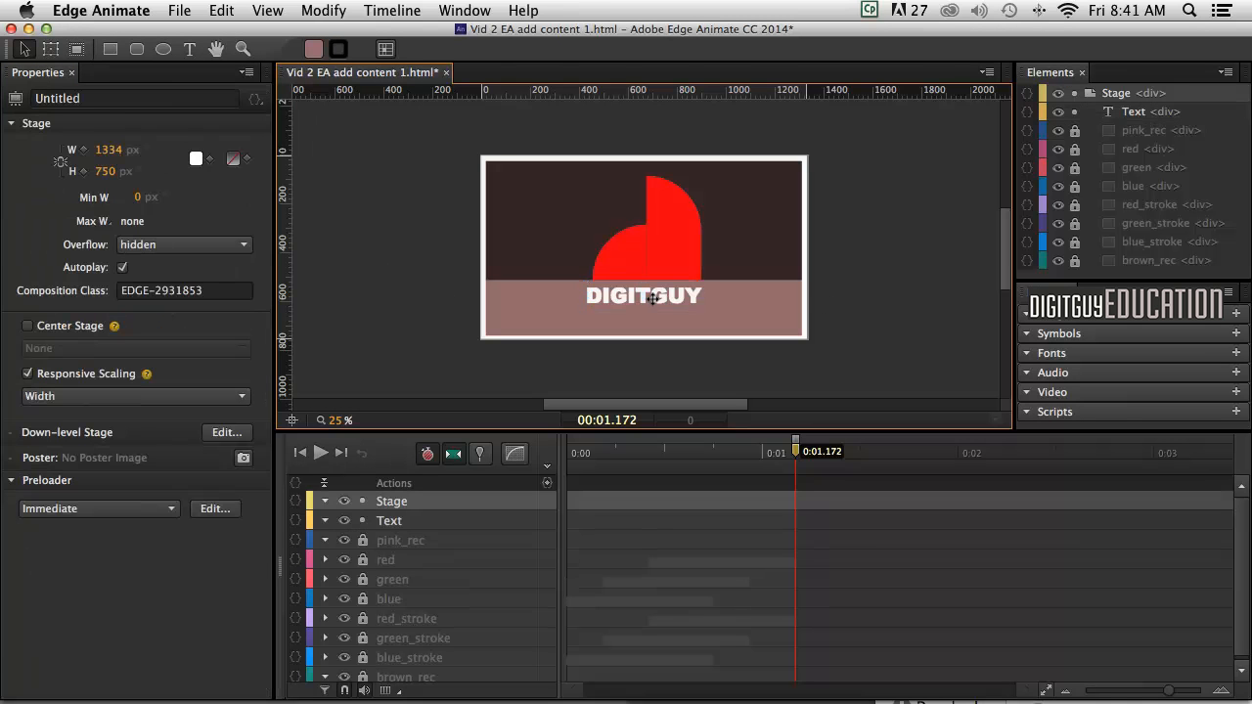
drag(664, 295, 669, 291)
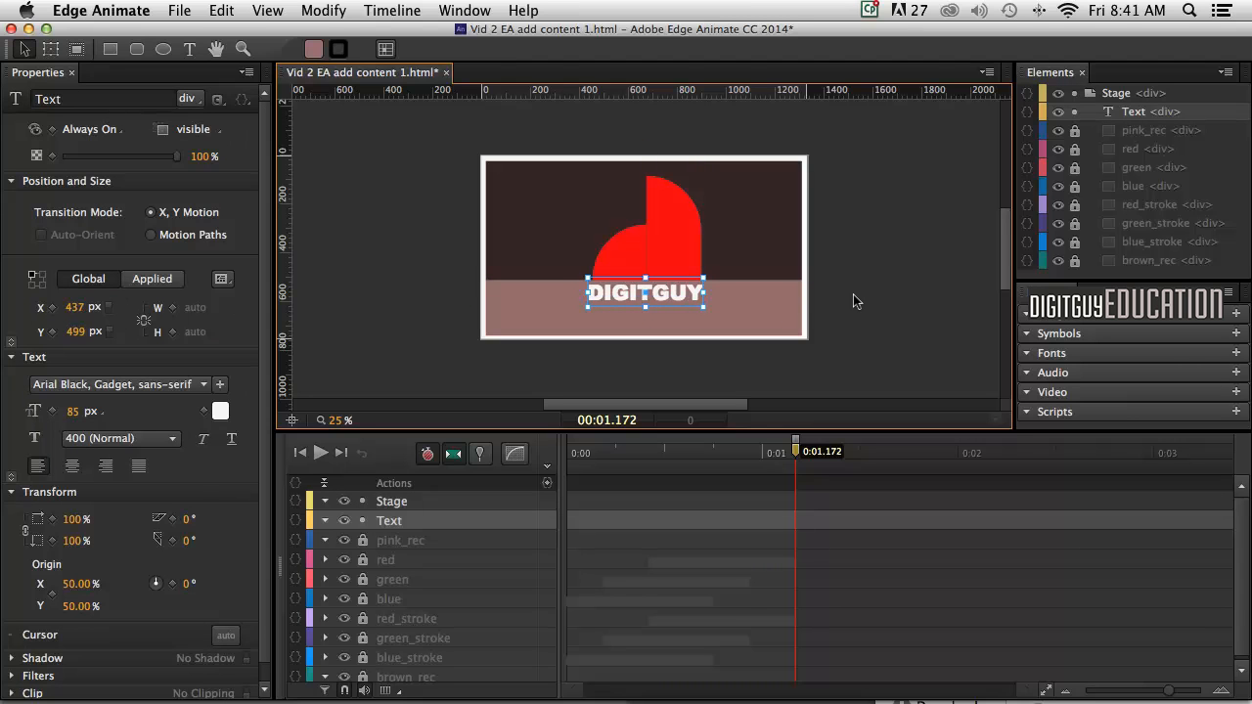
click(768, 374)
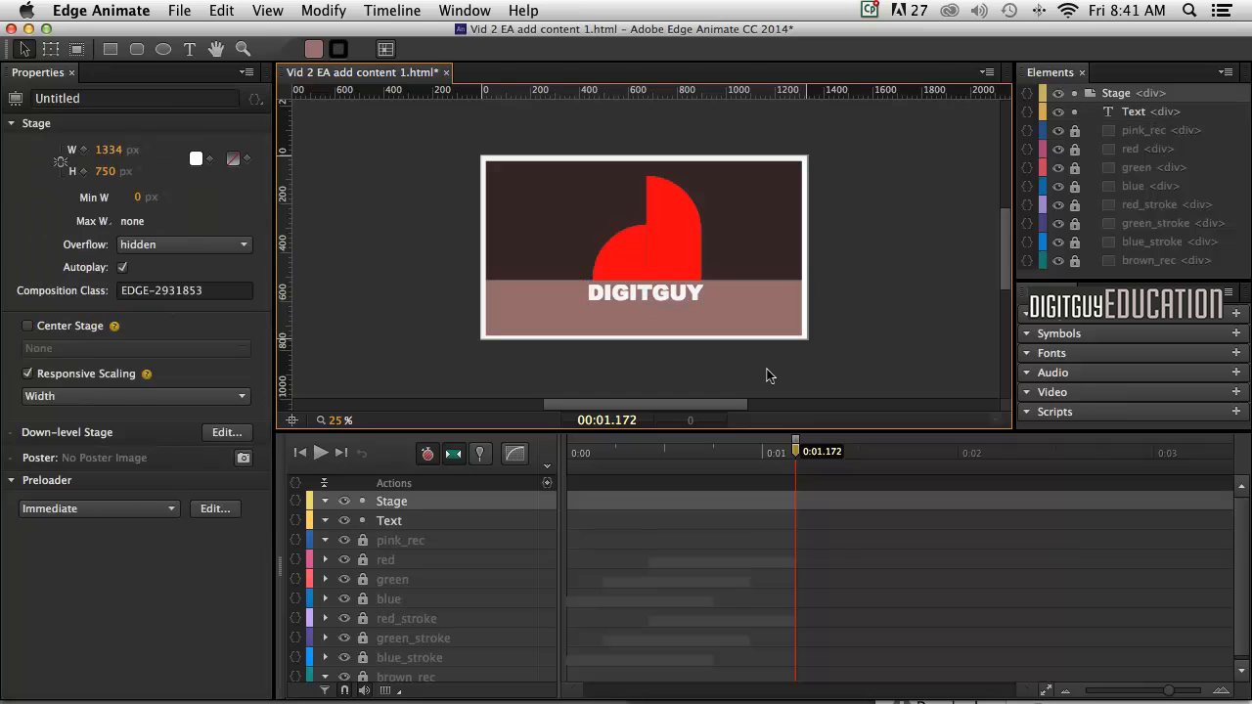
Rename the Text element as digitguy and deselect it
click(390, 522)
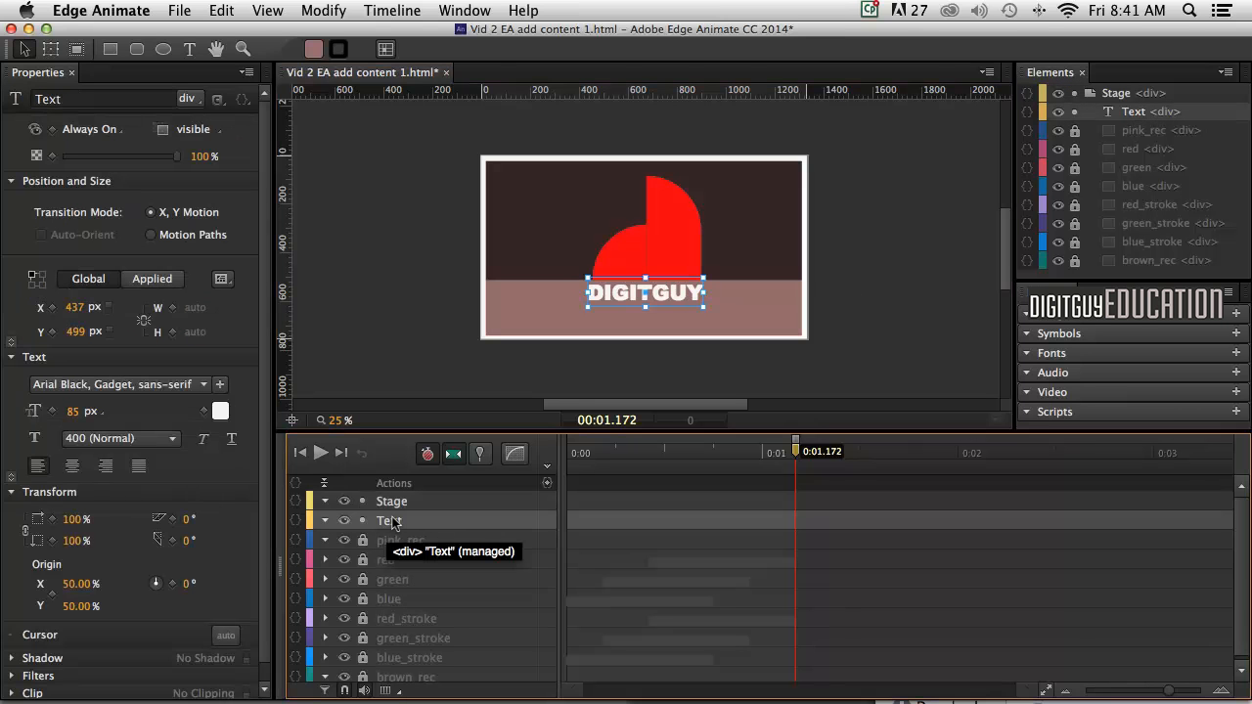
double_click(390, 521)
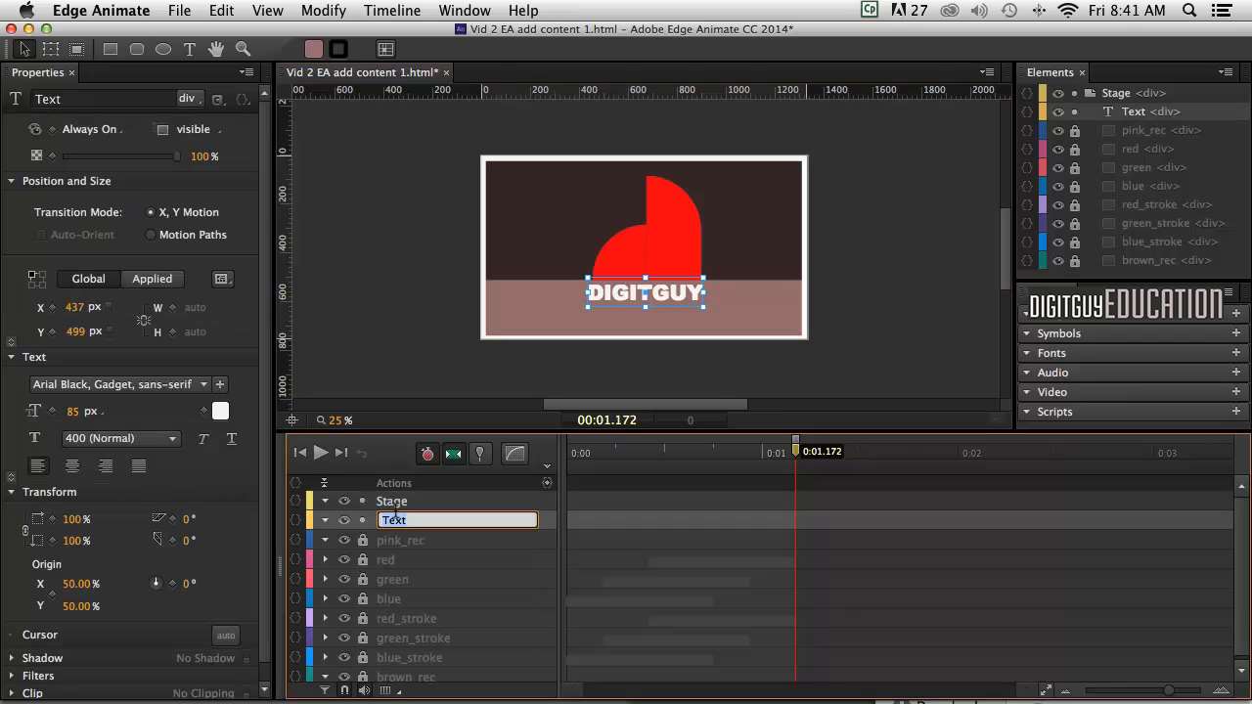
text(digitguy)
key(Return)
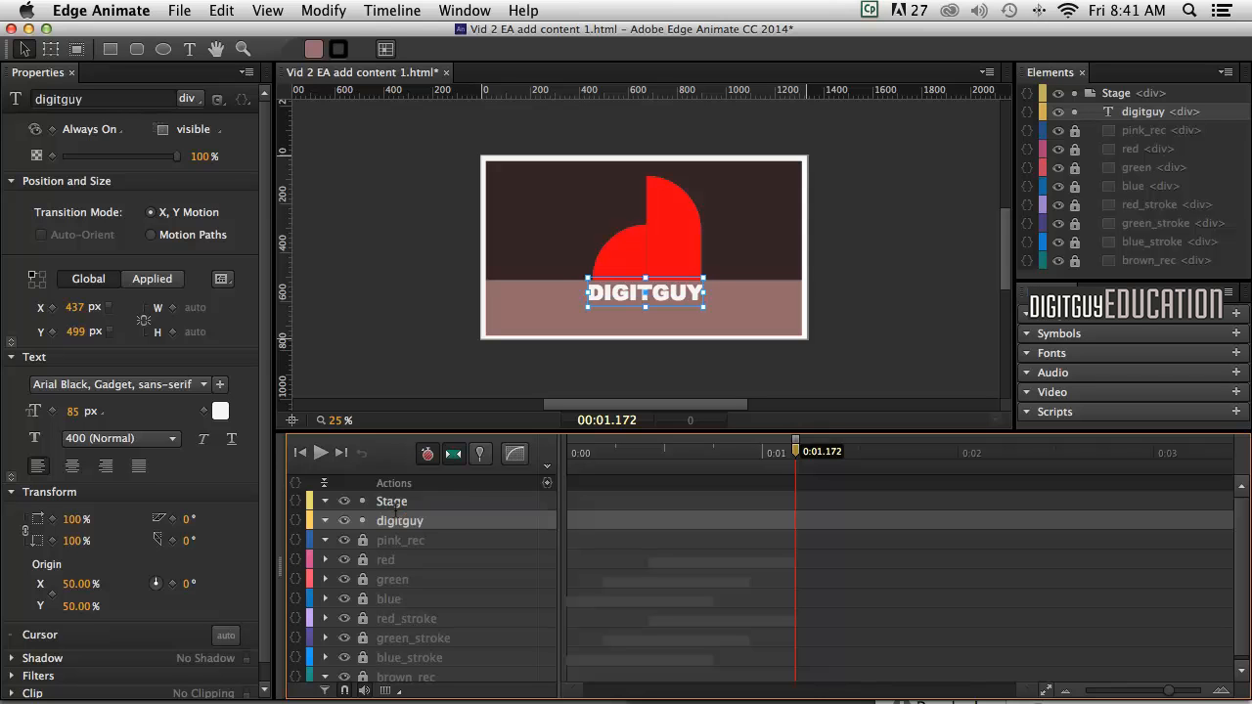
click(663, 352)
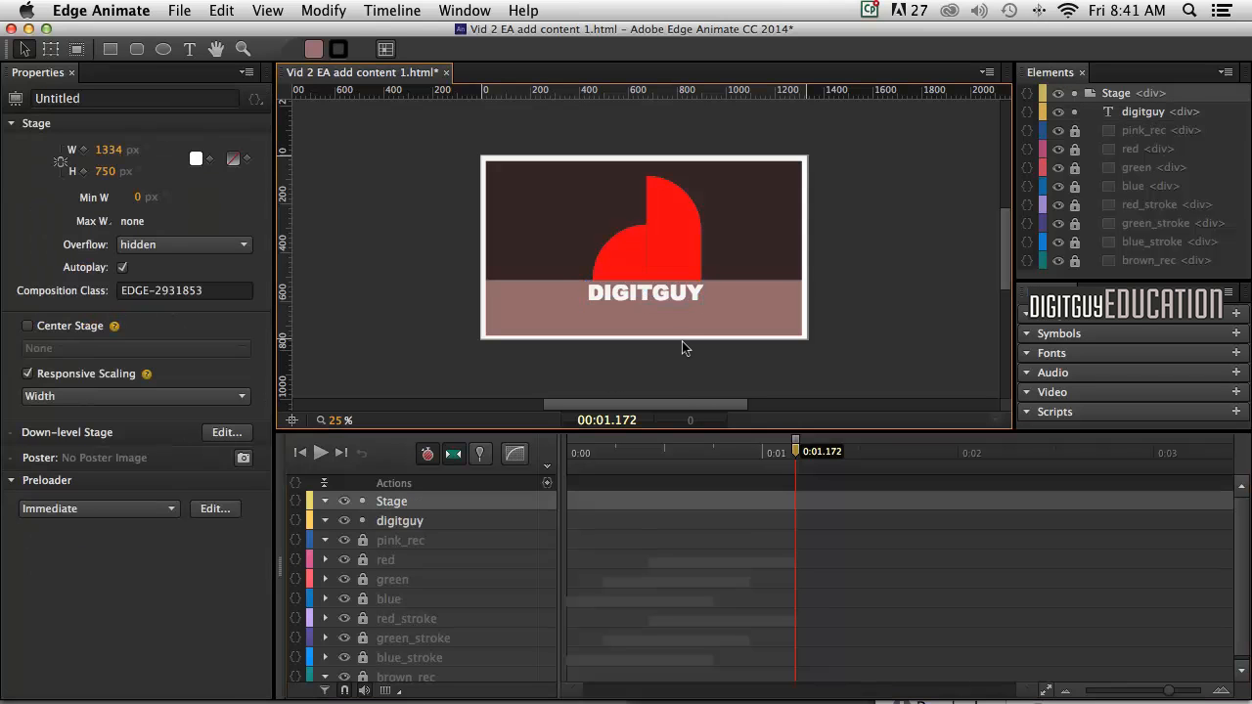
Add an opacity keyframe to the digitguy text at 0:00 and set its opacity to 0%
click(673, 290)
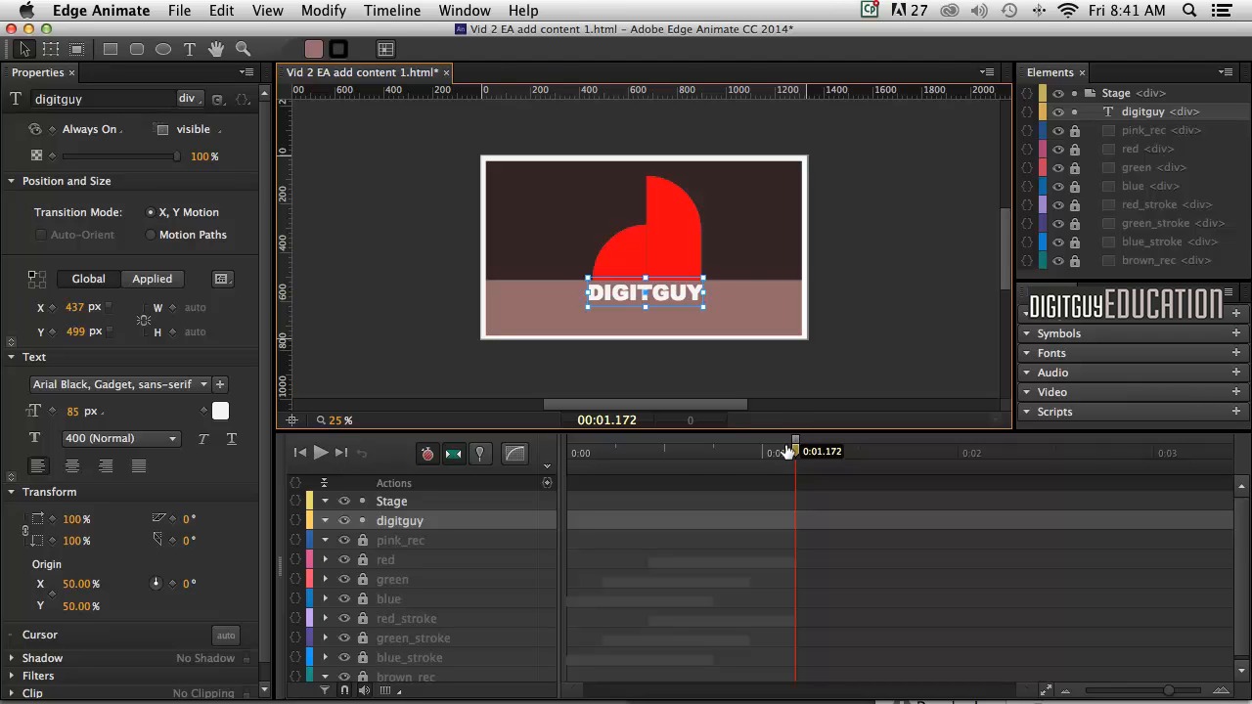
drag(770, 449, 572, 452)
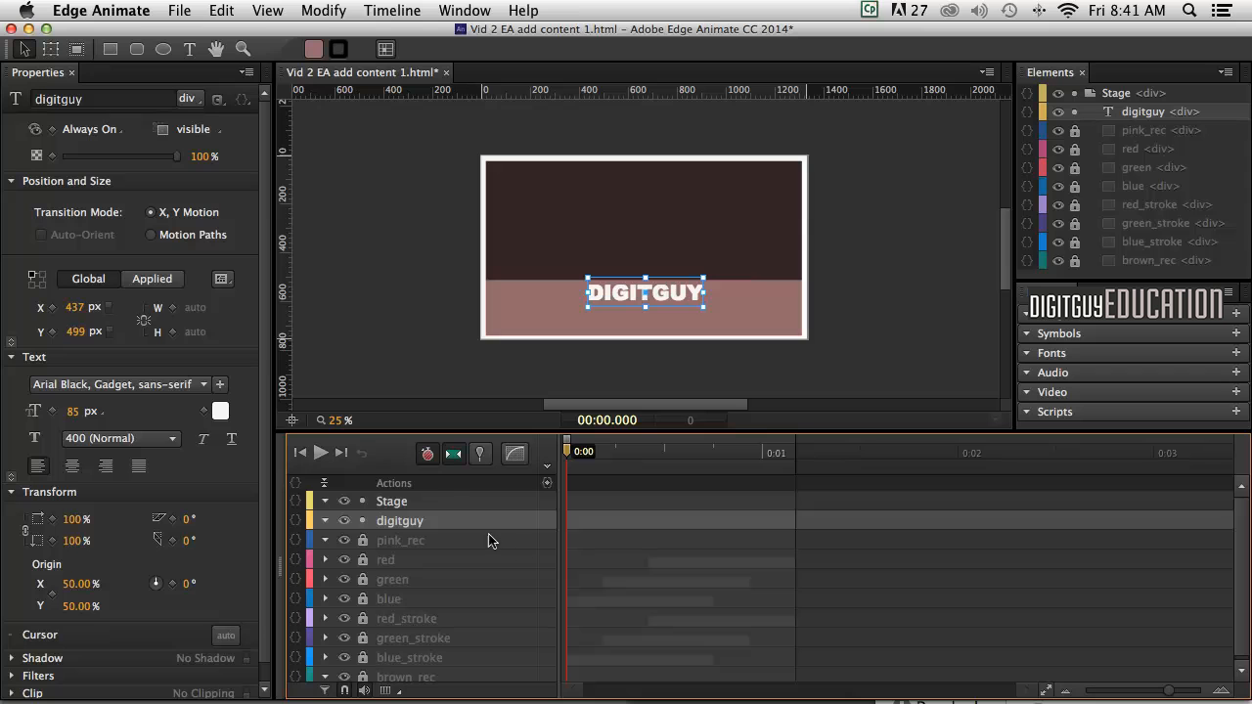
click(425, 452)
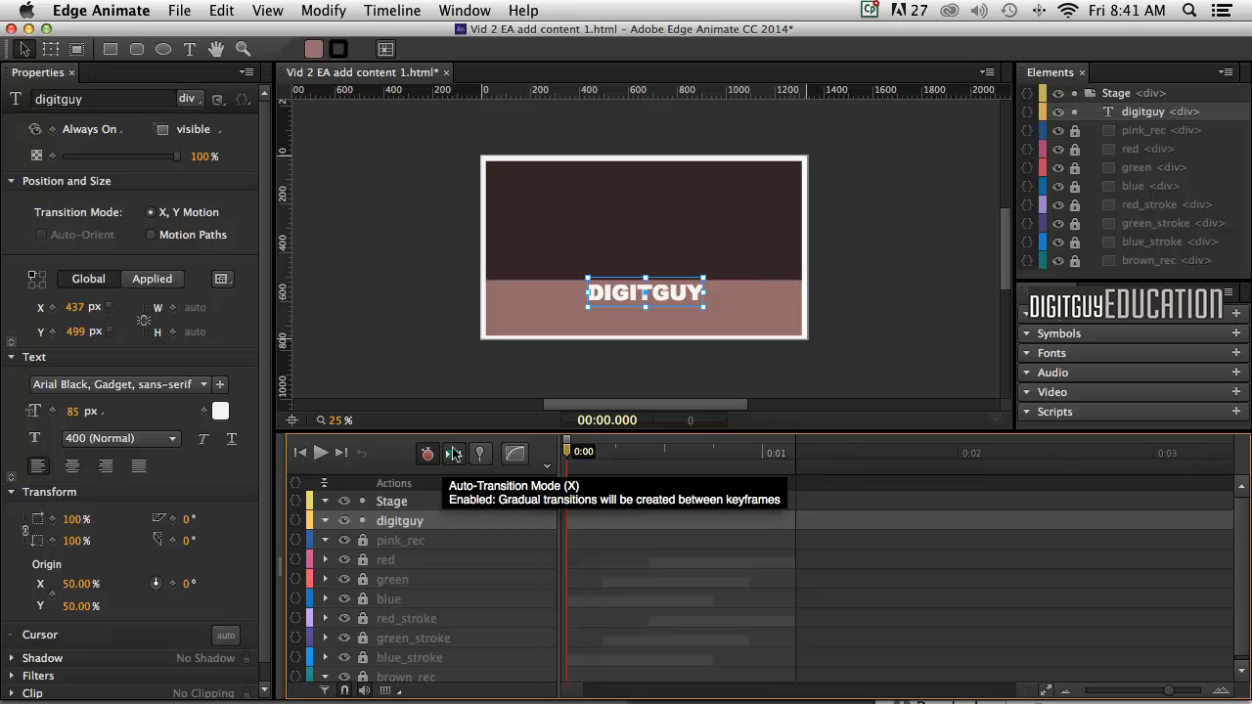
click(454, 453)
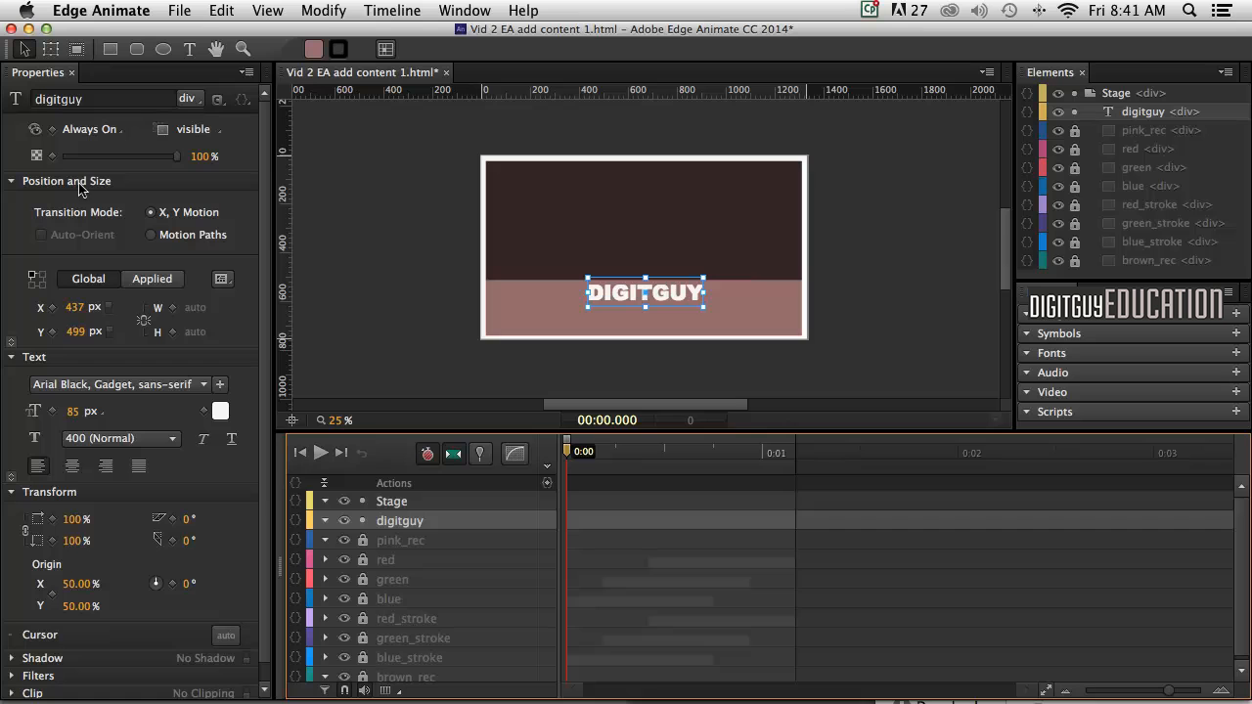
click(52, 155)
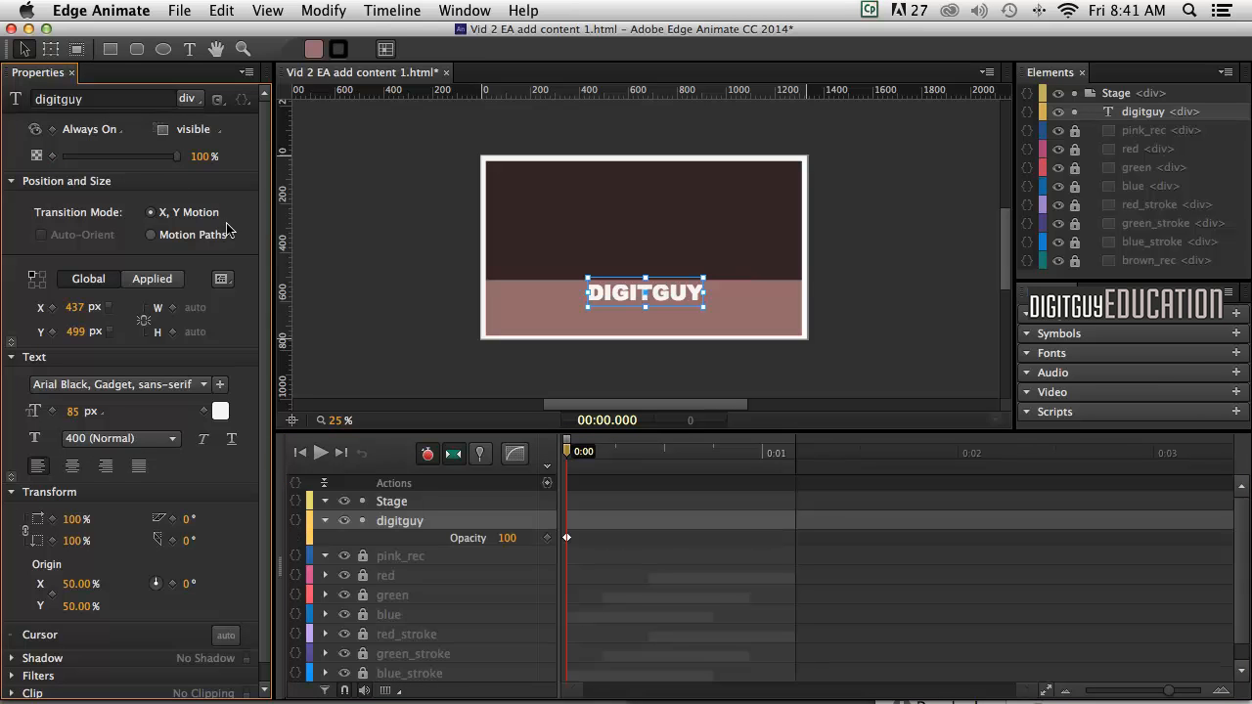
drag(176, 156, 49, 161)
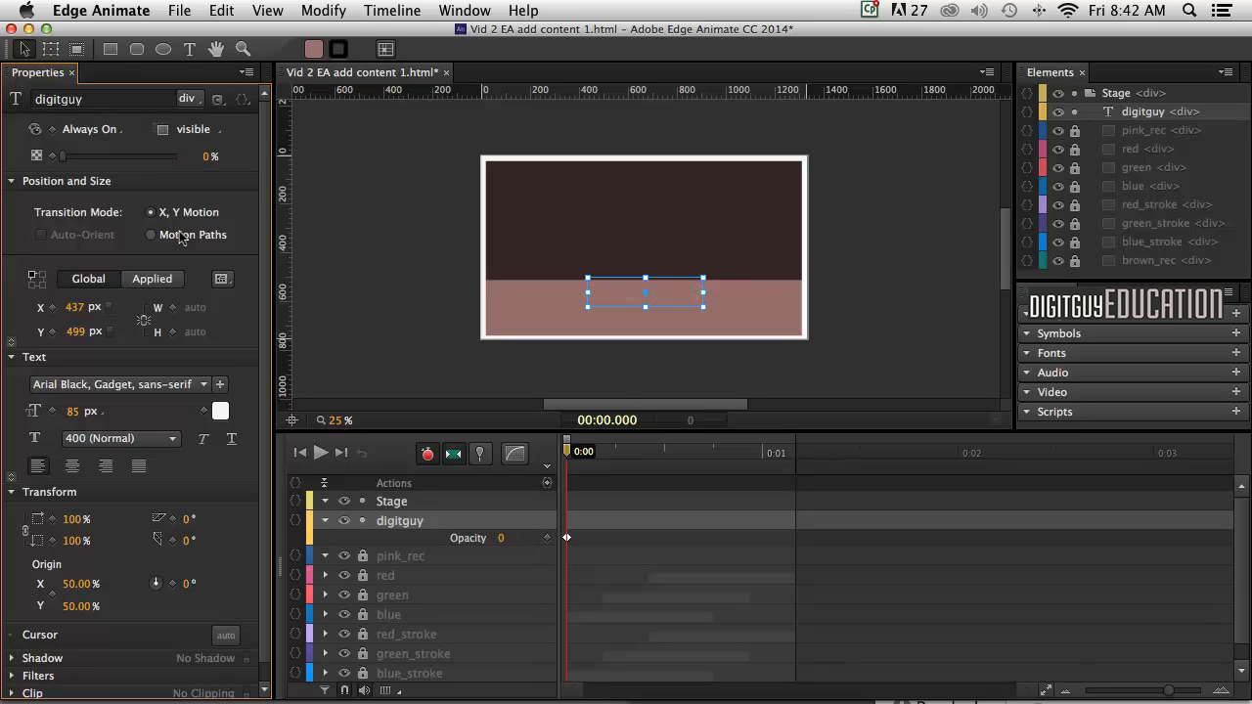
Shift digitguy's 0% opacity keyframe to where the red element's animation starts, and set the opacity to 100% at 0:01.500
drag(566, 449, 780, 468)
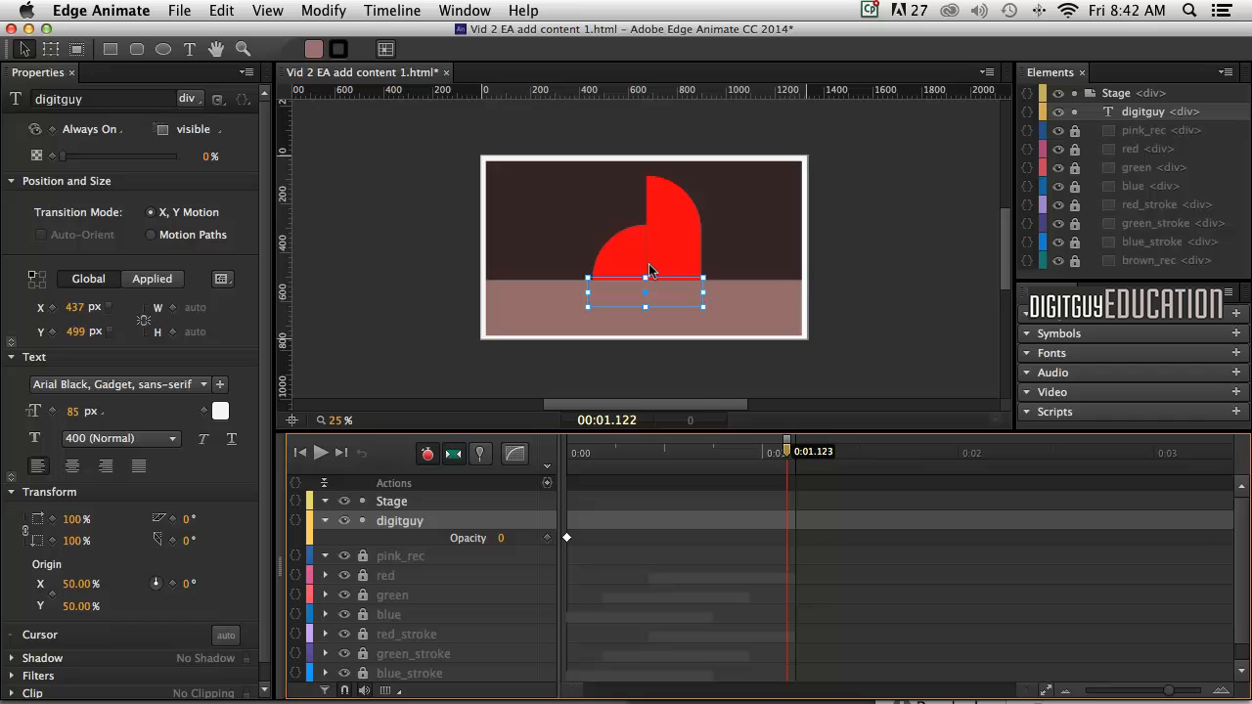
drag(562, 539, 639, 533)
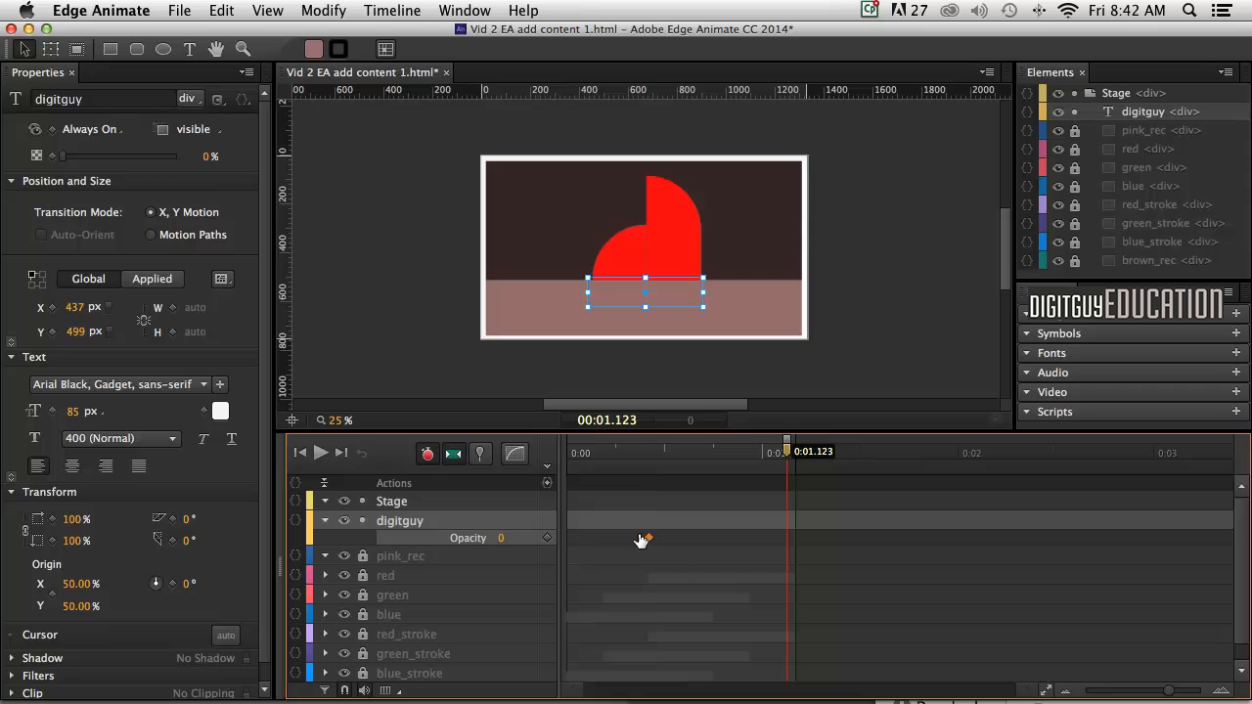
drag(779, 453, 852, 451)
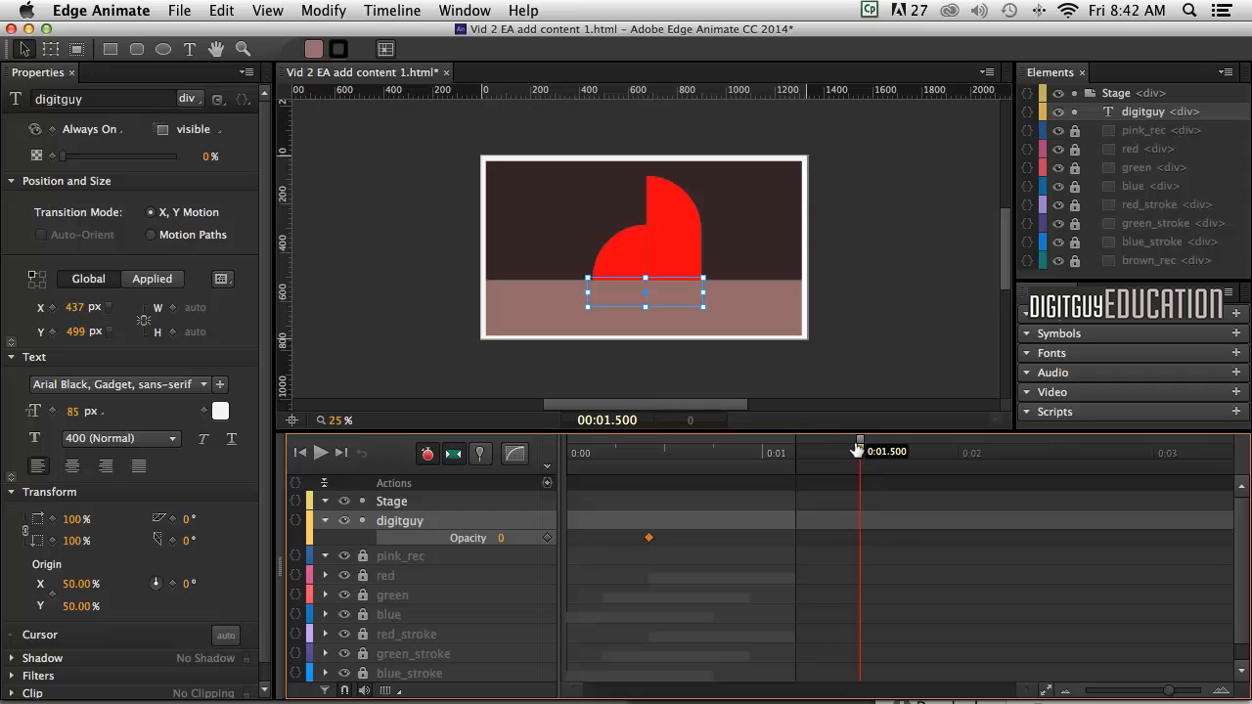
click(499, 539)
text(100)
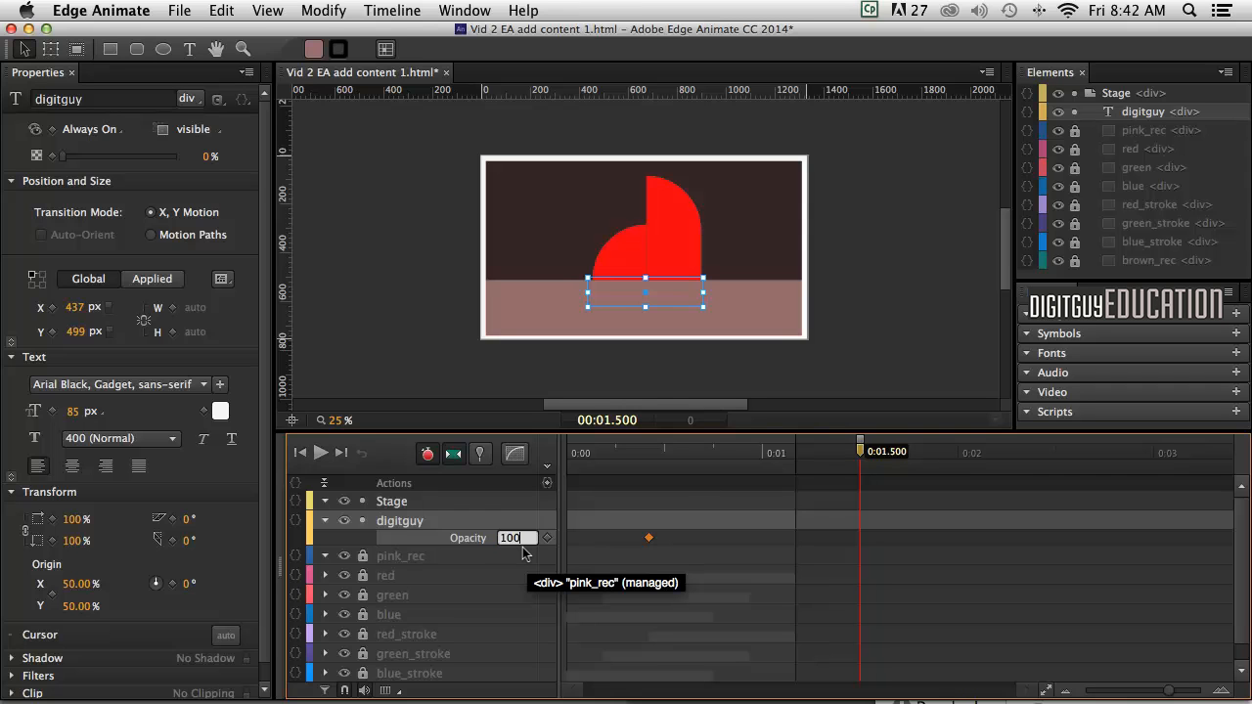
key(Return)
Preview the animation from the start to check the DIGITGUY fade-in, and replay it with the text deselected
drag(855, 453, 579, 450)
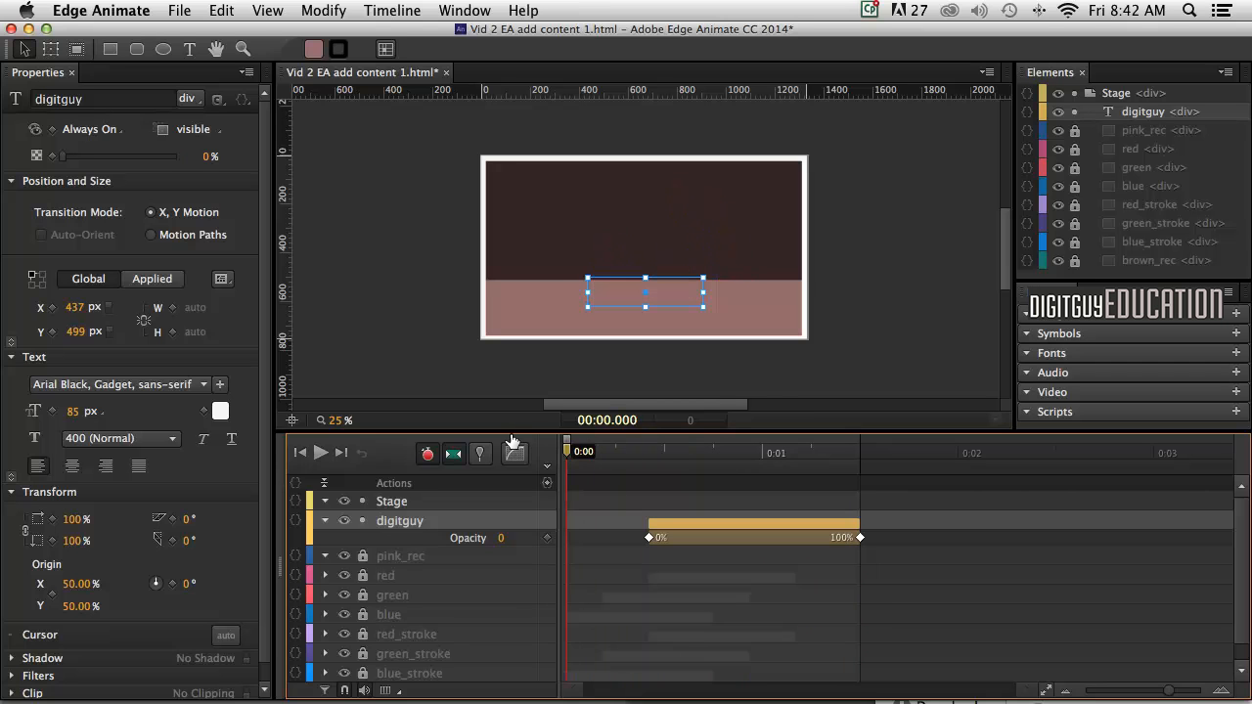
key(space)
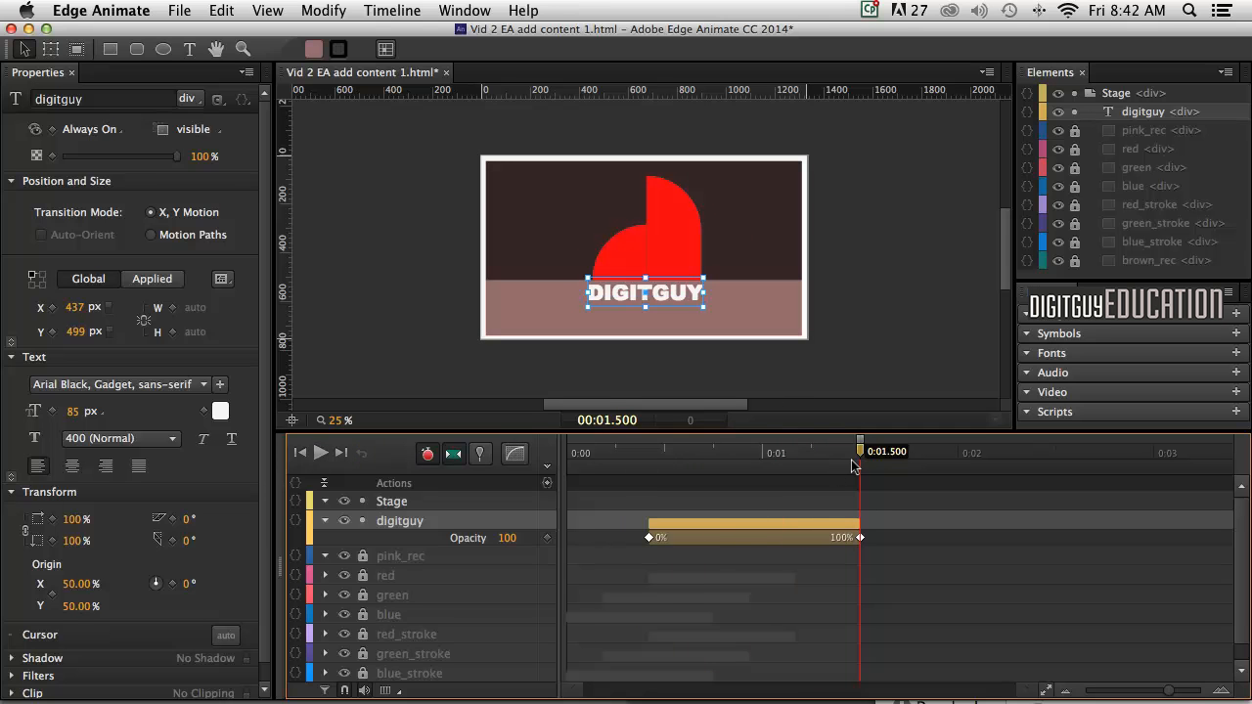
click(885, 573)
drag(857, 448, 503, 442)
key(space)
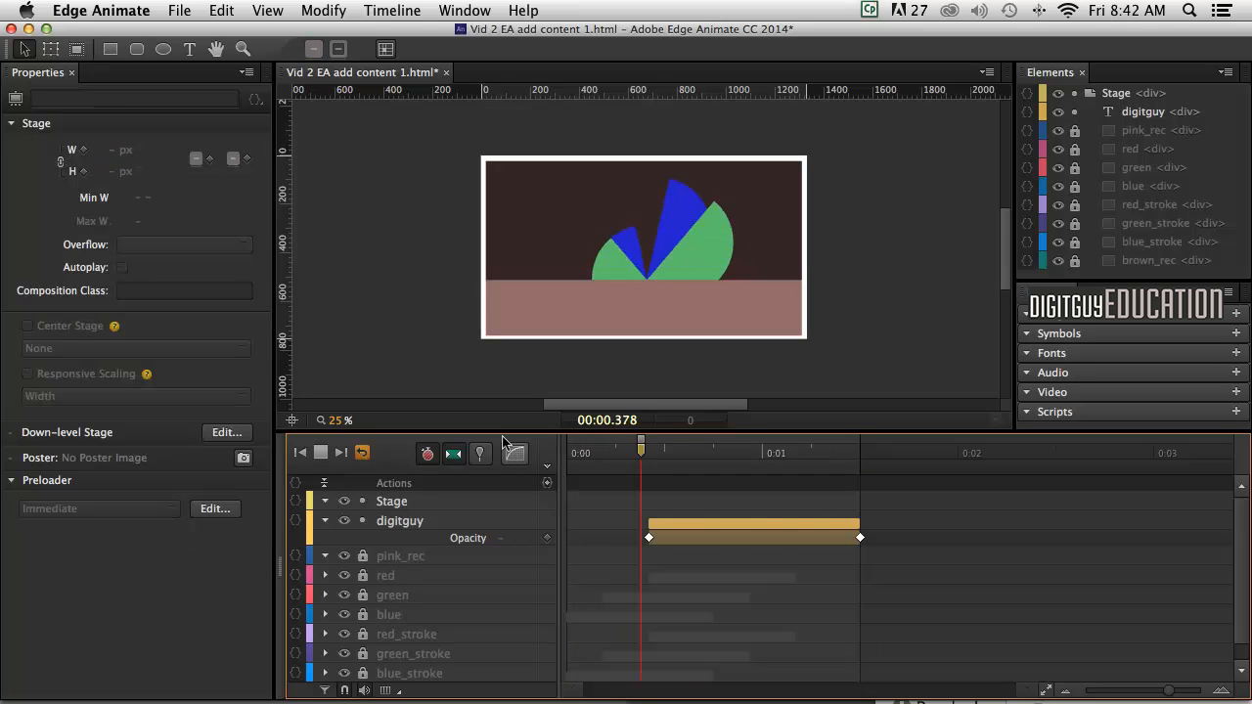